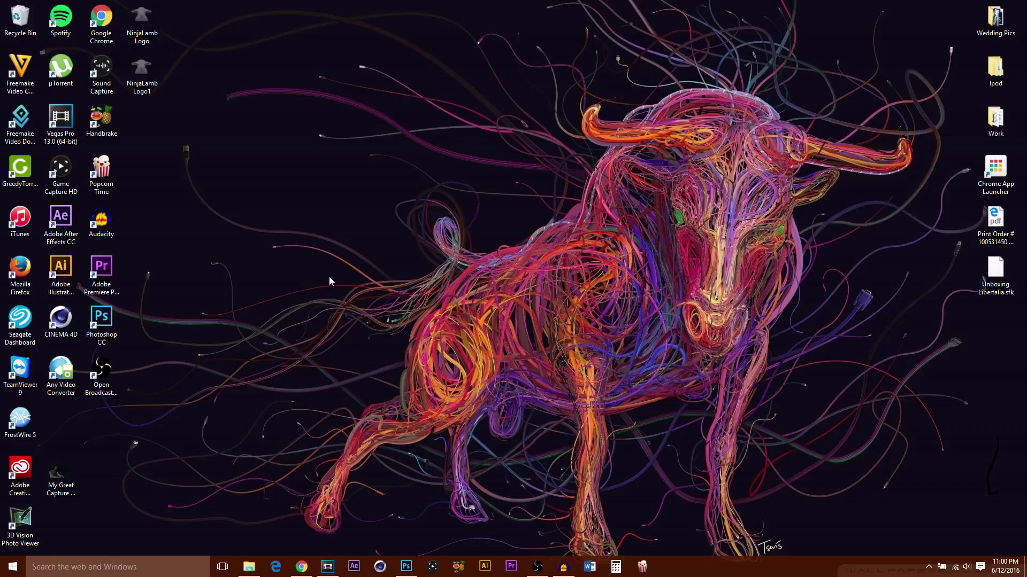
# Jump to 0:43 in My Great Capture and scrub the jungle footage forward to 1:15.
pyautogui.click(301, 566)
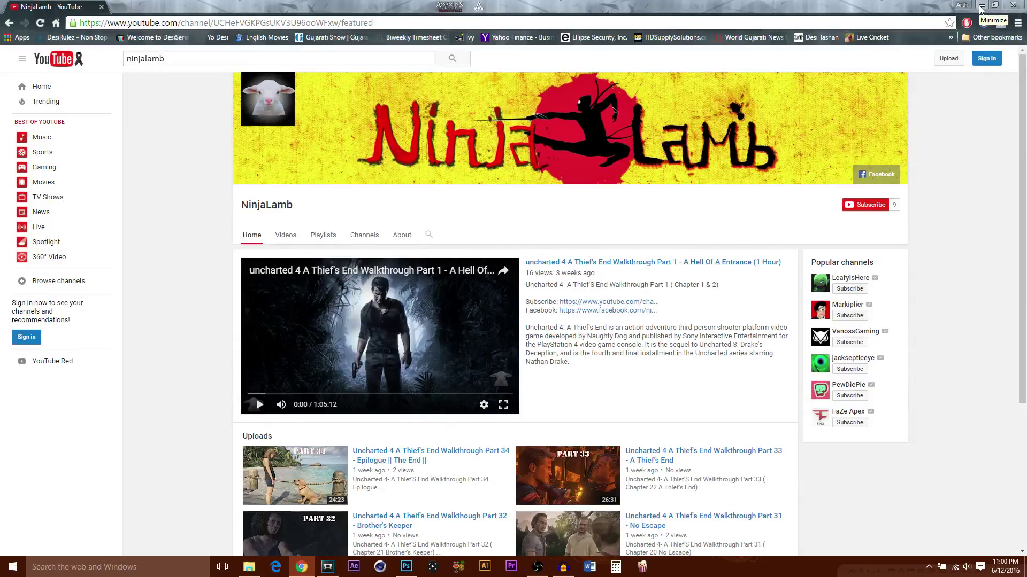
pyautogui.click(982, 9)
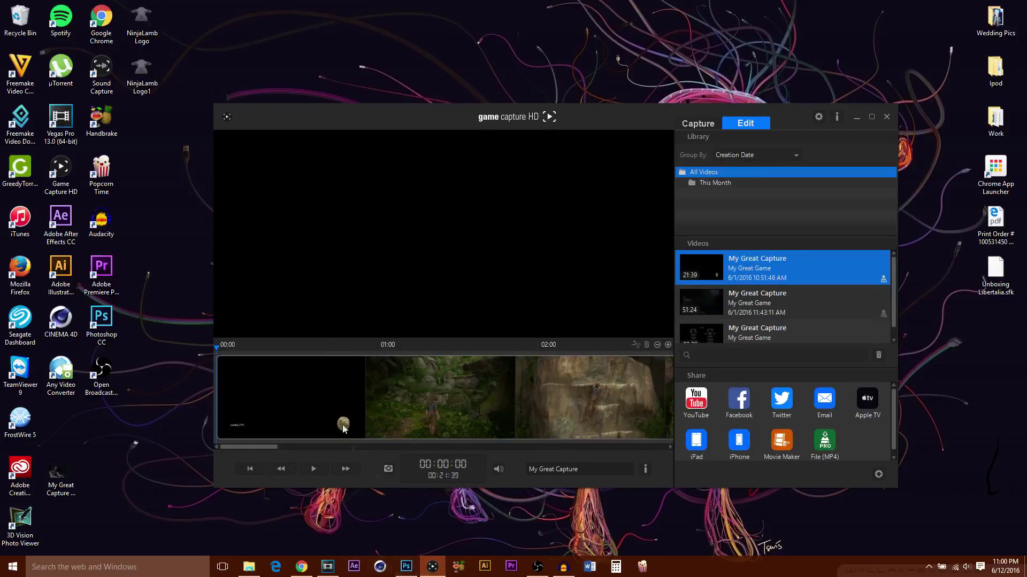
pyautogui.click(332, 358)
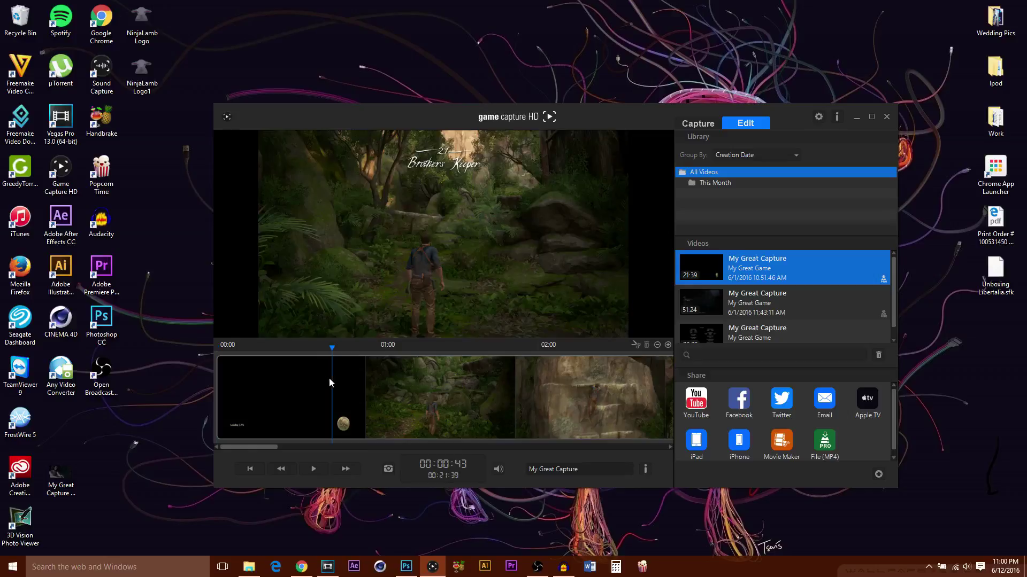
pyautogui.moveTo(331, 378); pyautogui.dragTo(420, 384)
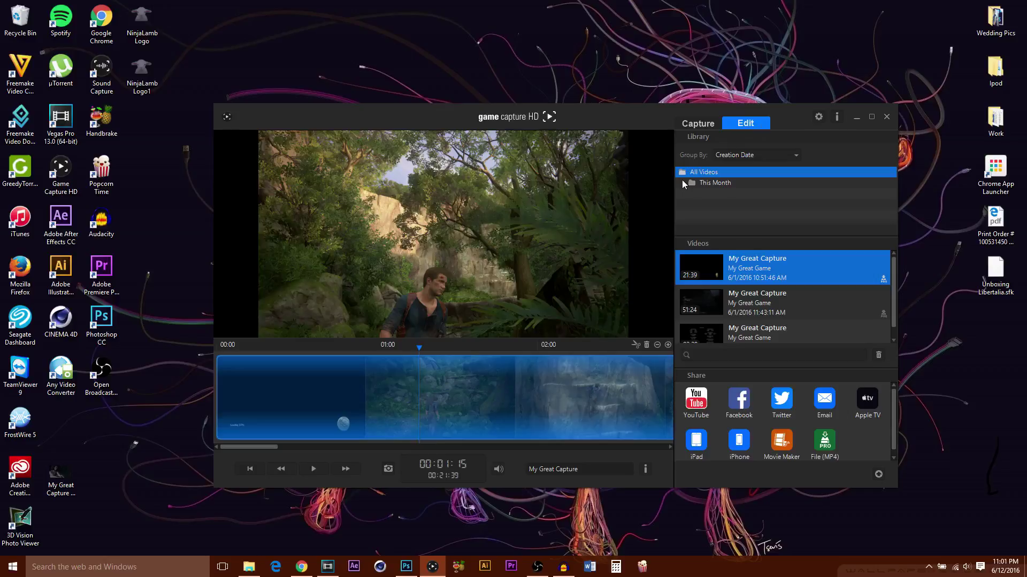
pyautogui.click(818, 116)
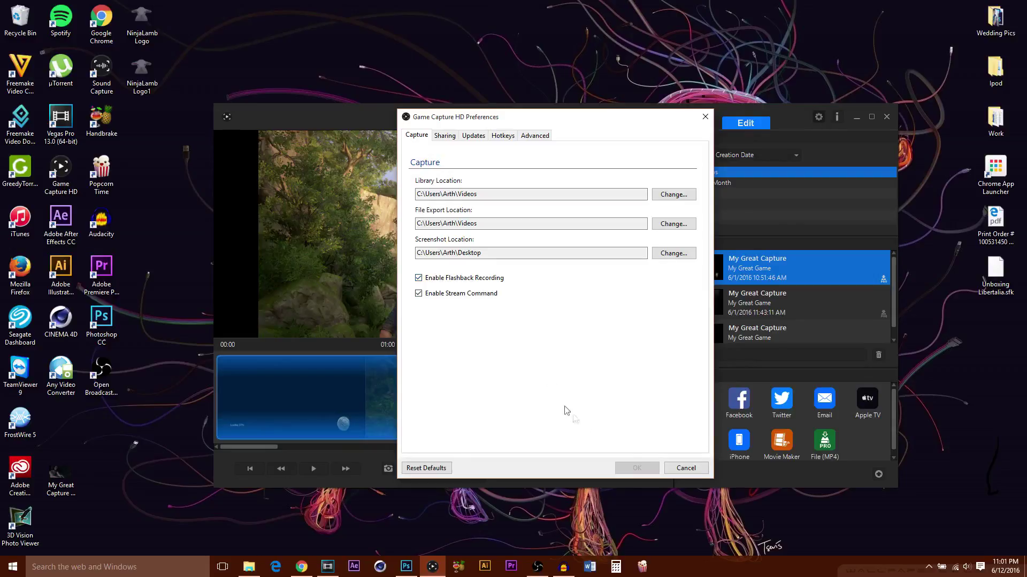
pyautogui.click(686, 468)
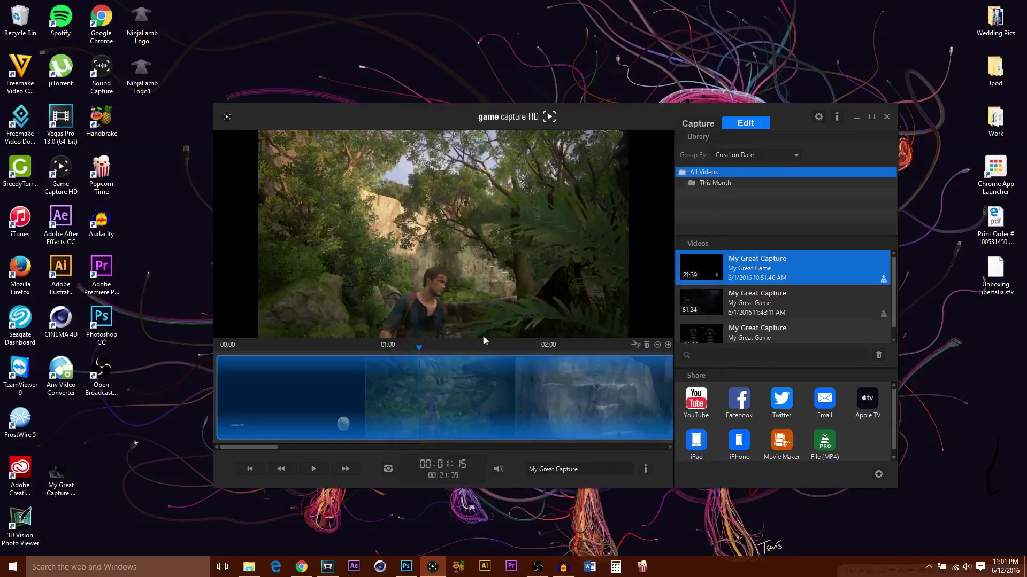
pyautogui.moveTo(418, 374); pyautogui.dragTo(536, 383)
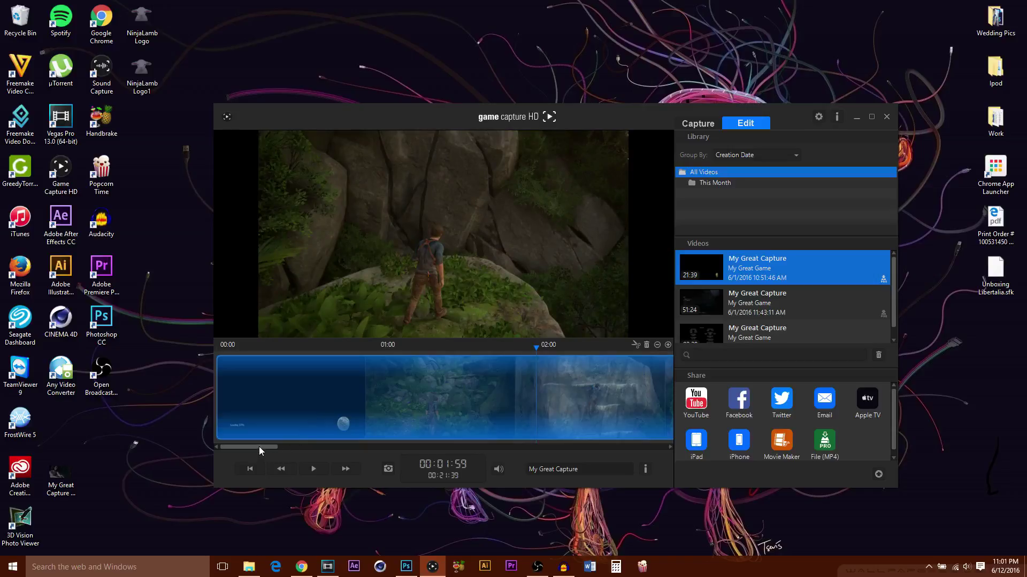
# Scroll the timeline and scrub past the 3:30 misty mountain vista to 5:33.
pyautogui.moveTo(259, 447); pyautogui.dragTo(278, 447)
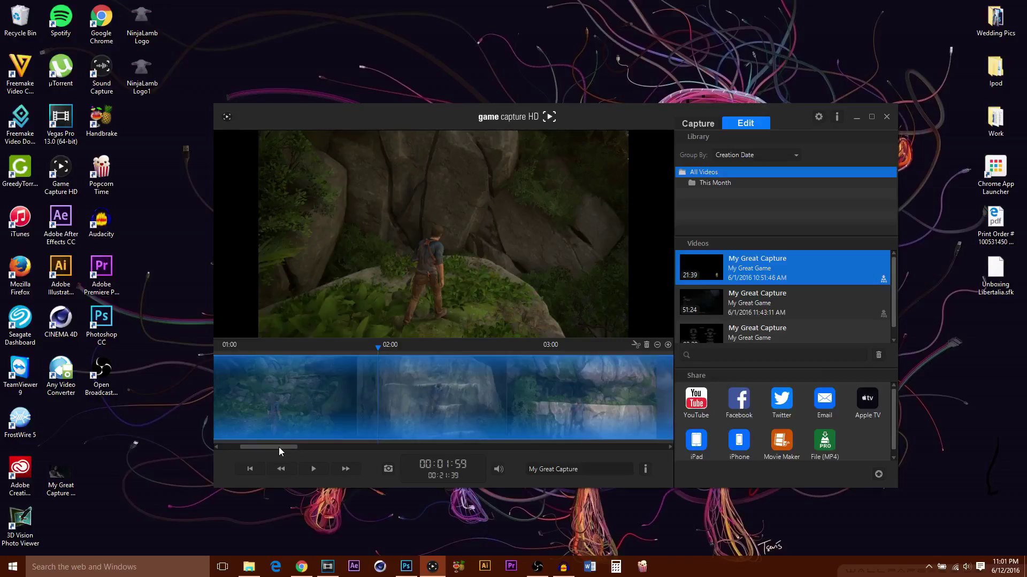
pyautogui.moveTo(278, 447); pyautogui.dragTo(285, 448)
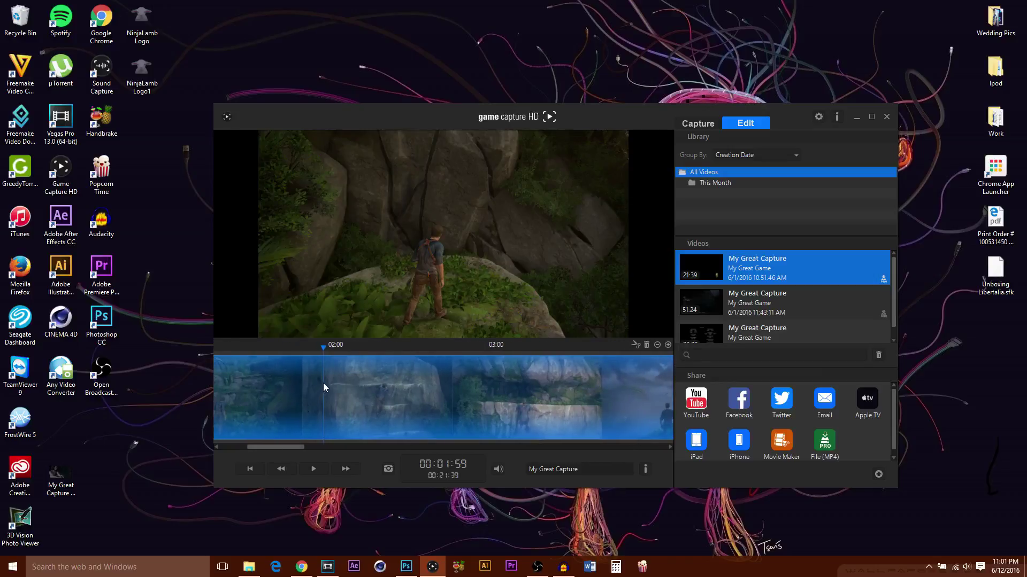
pyautogui.moveTo(323, 382); pyautogui.dragTo(566, 373)
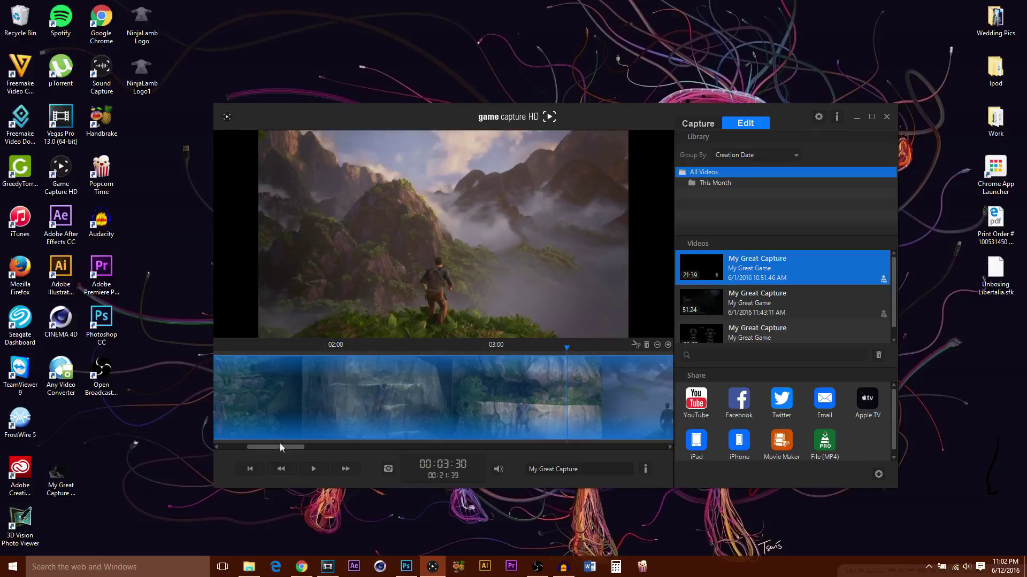
pyautogui.moveTo(281, 448); pyautogui.dragTo(316, 447)
# Scroll the timeline to 11:11, then step back to 11:04 just before the pause menu.
pyautogui.moveTo(291, 374); pyautogui.dragTo(627, 379)
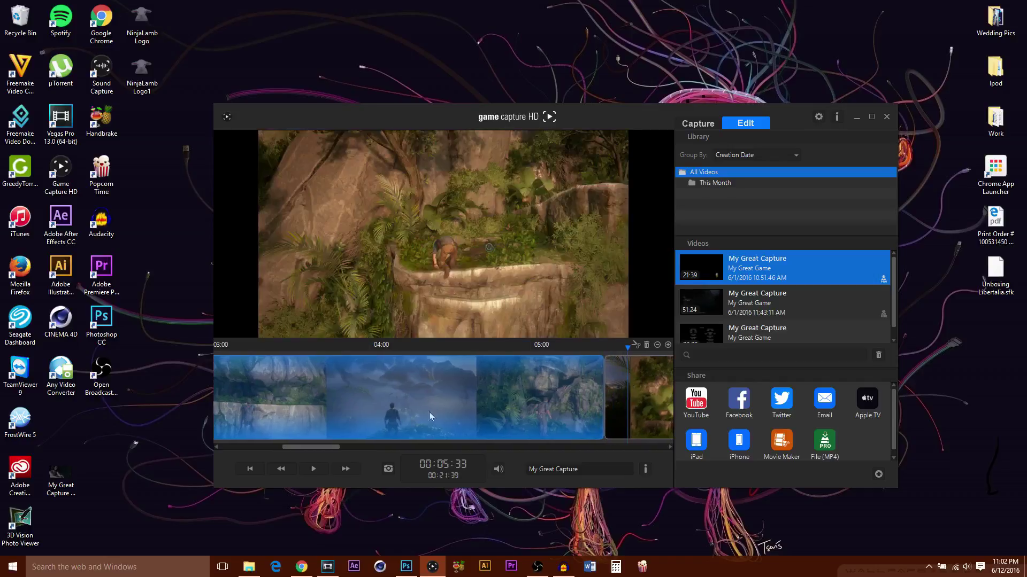
pyautogui.moveTo(291, 447); pyautogui.dragTo(418, 448)
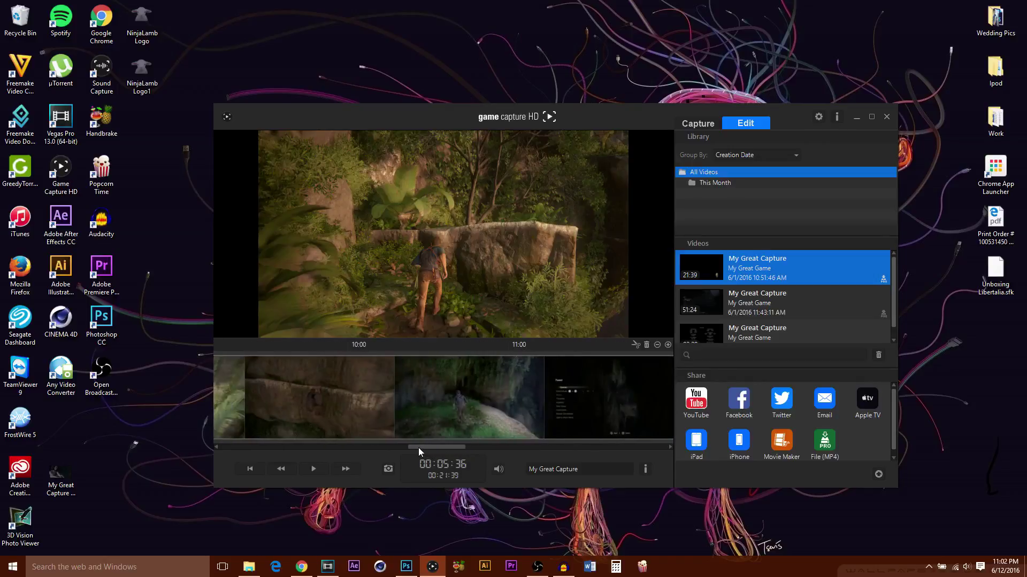
pyautogui.click(538, 355)
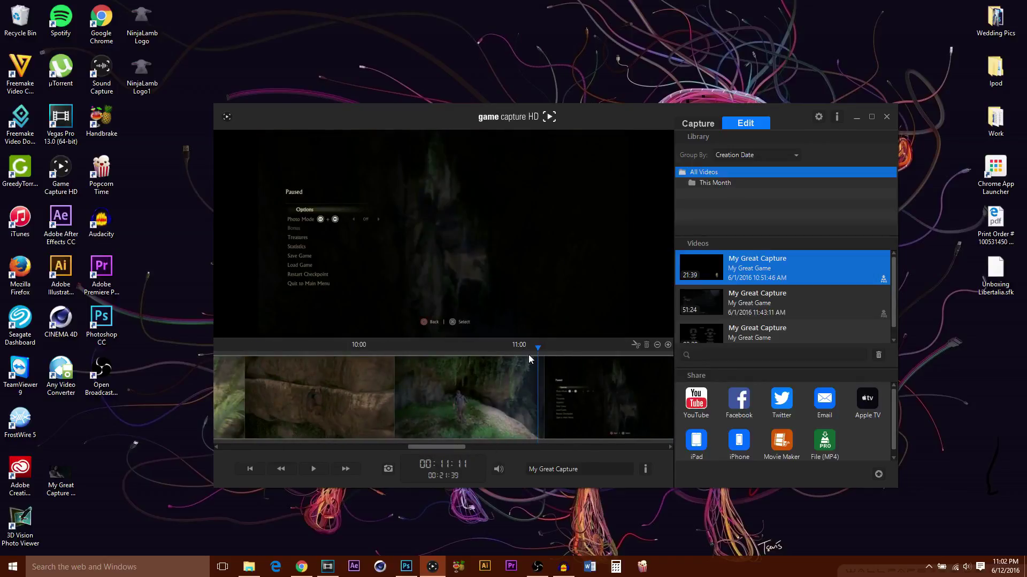
pyautogui.moveTo(531, 353)
pyautogui.mouseDown()
pyautogui.moveTo(505, 350)
pyautogui.moveTo(518, 352)
pyautogui.mouseUp()
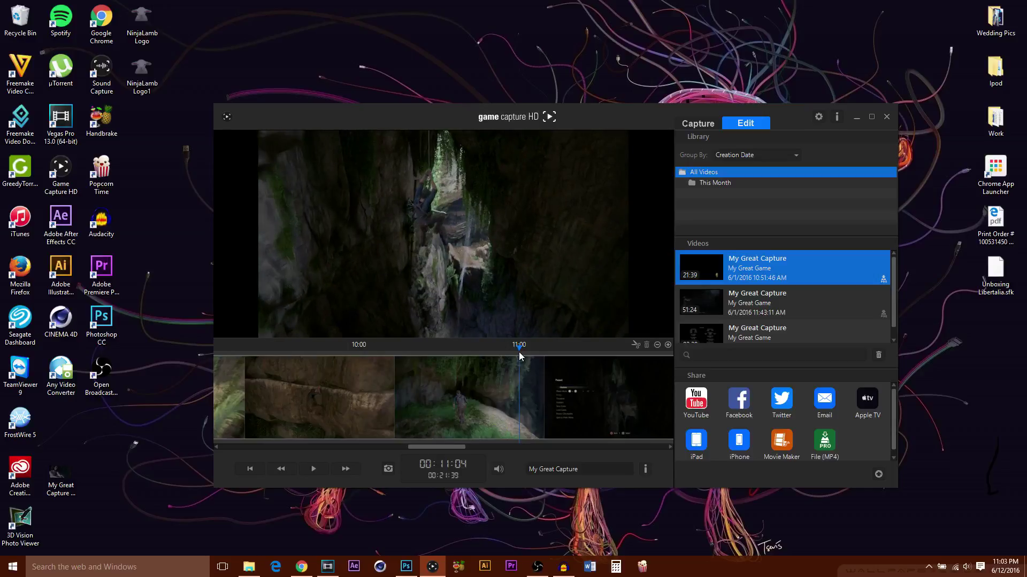
# Split the clip at 11:04 and scrub ahead to find where the pause menu ends.
pyautogui.click(636, 345)
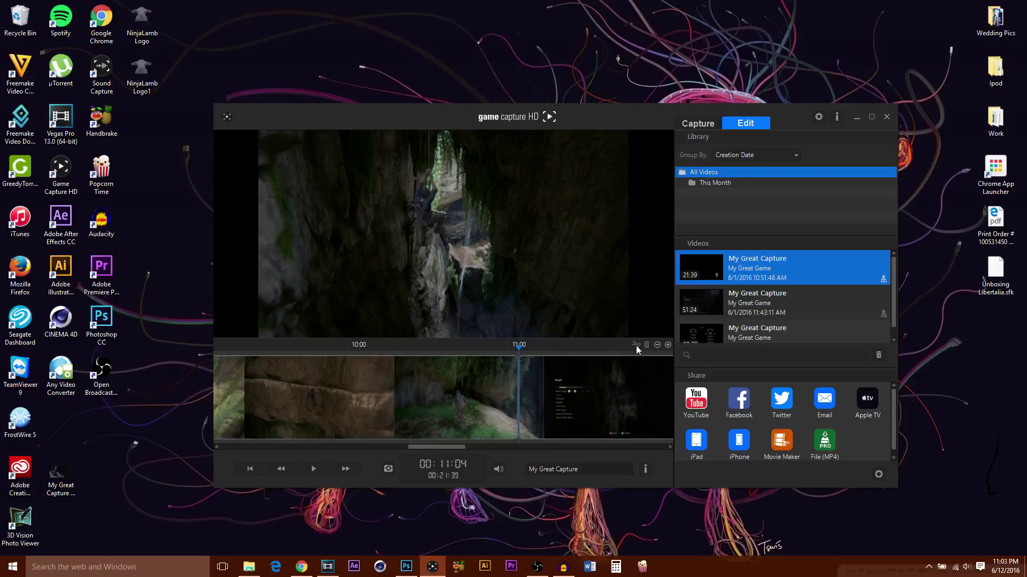
pyautogui.click(537, 351)
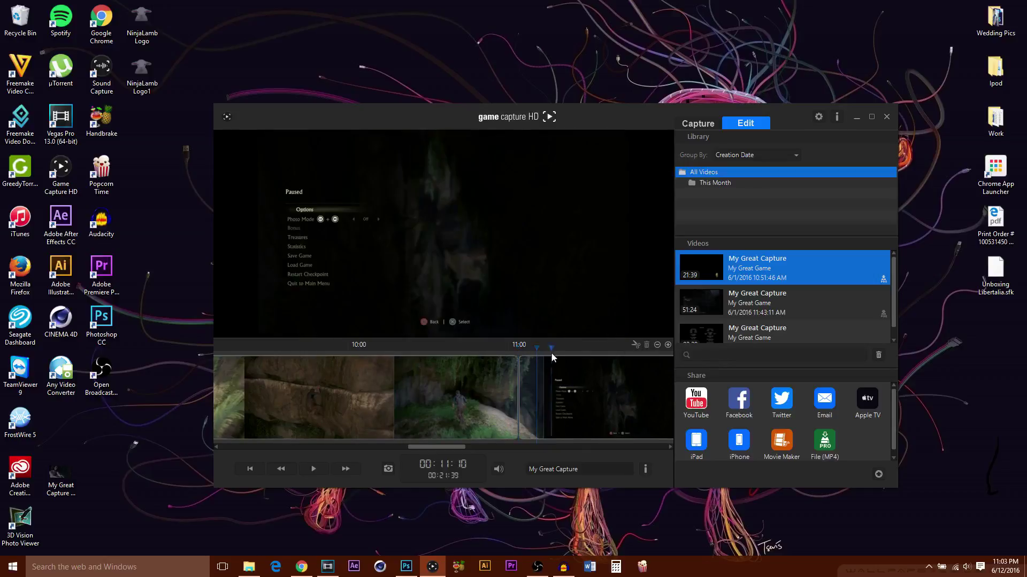
pyautogui.moveTo(553, 357); pyautogui.dragTo(575, 351)
pyautogui.moveTo(445, 447); pyautogui.dragTo(470, 447)
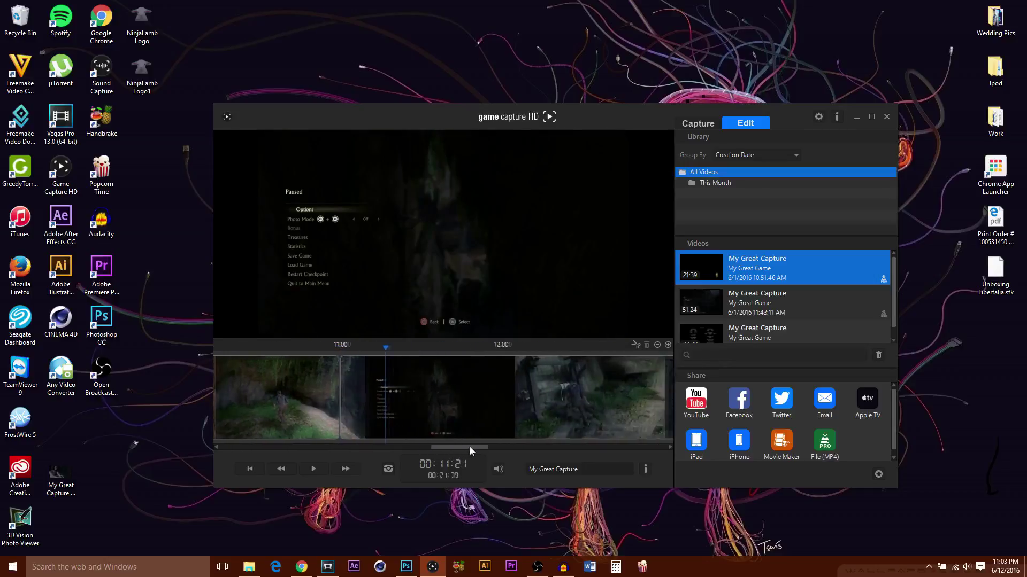
pyautogui.moveTo(435, 354); pyautogui.dragTo(342, 352)
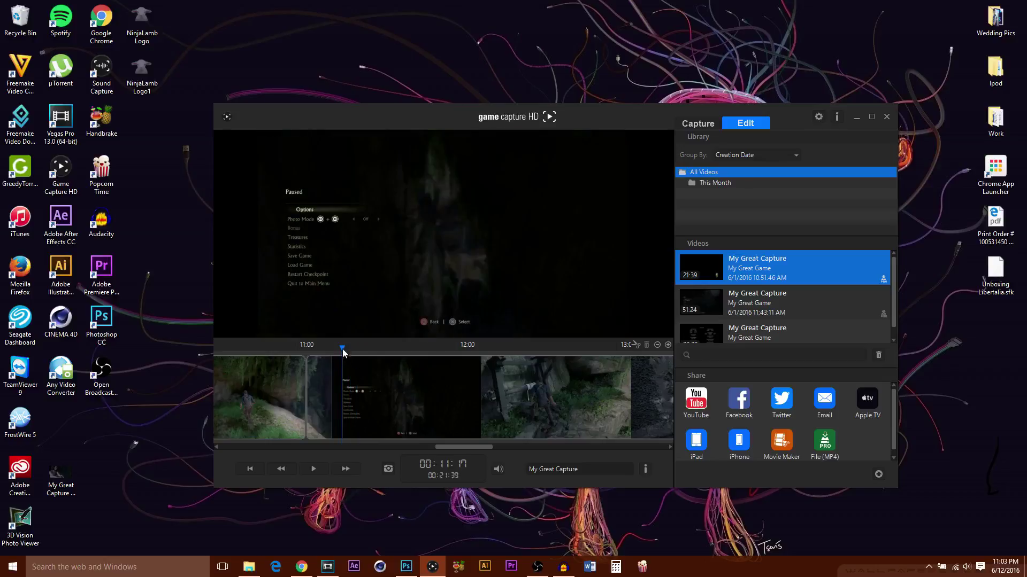
# Split the clip again at 11:18, where gameplay resumes.
pyautogui.click(342, 367)
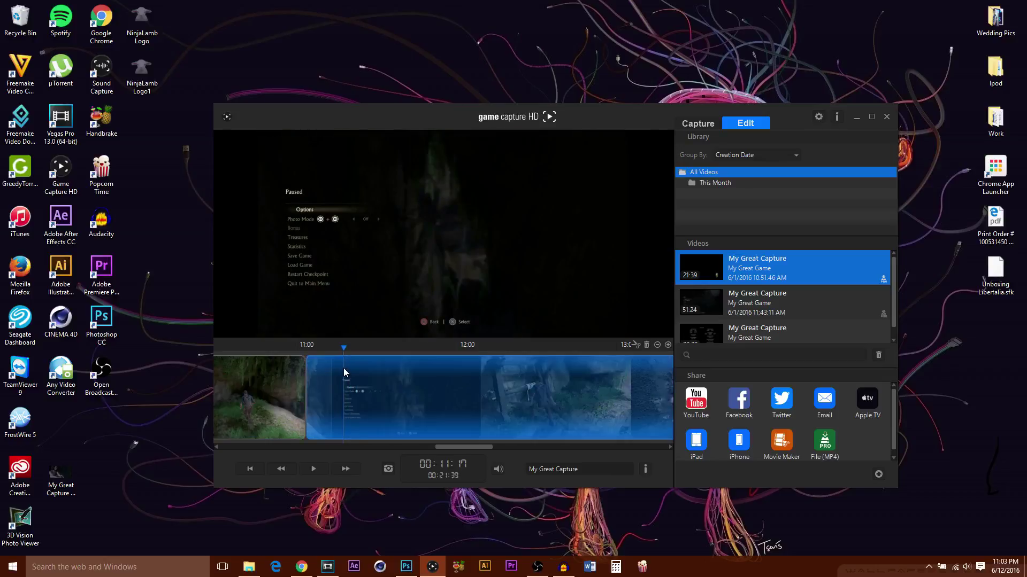
pyautogui.moveTo(344, 368); pyautogui.dragTo(343, 368)
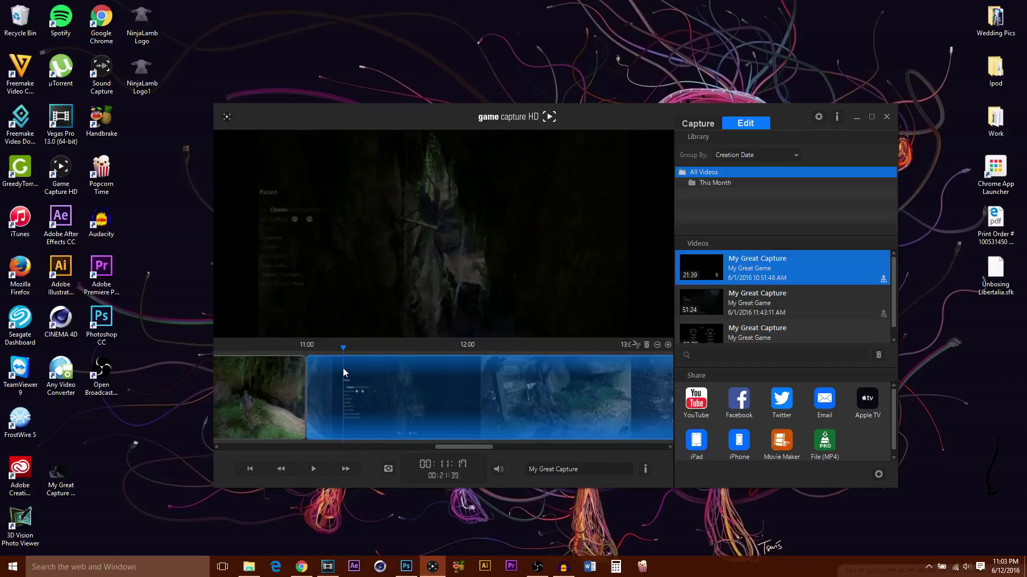
pyautogui.moveTo(342, 367); pyautogui.dragTo(345, 368)
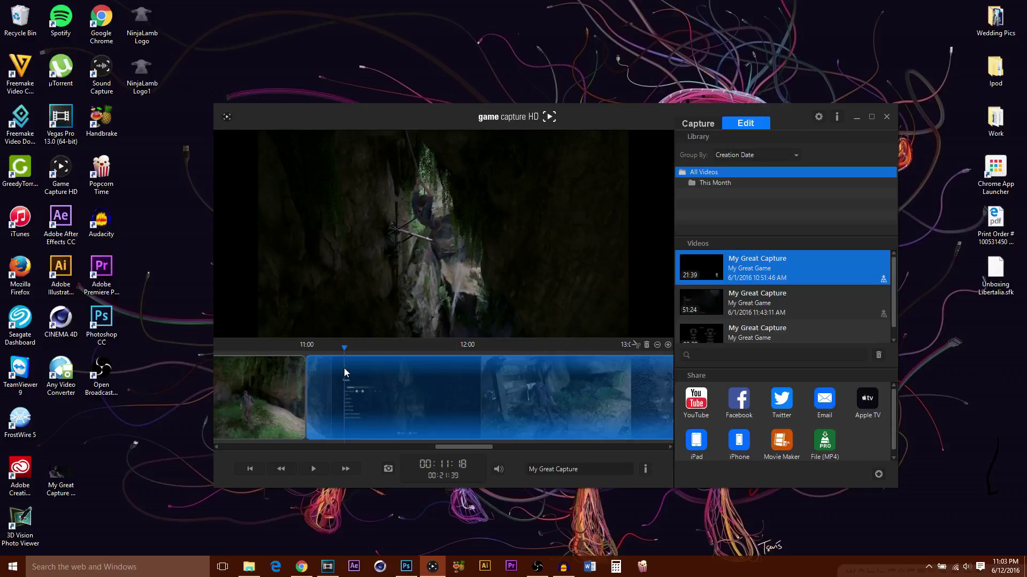
pyautogui.click(636, 345)
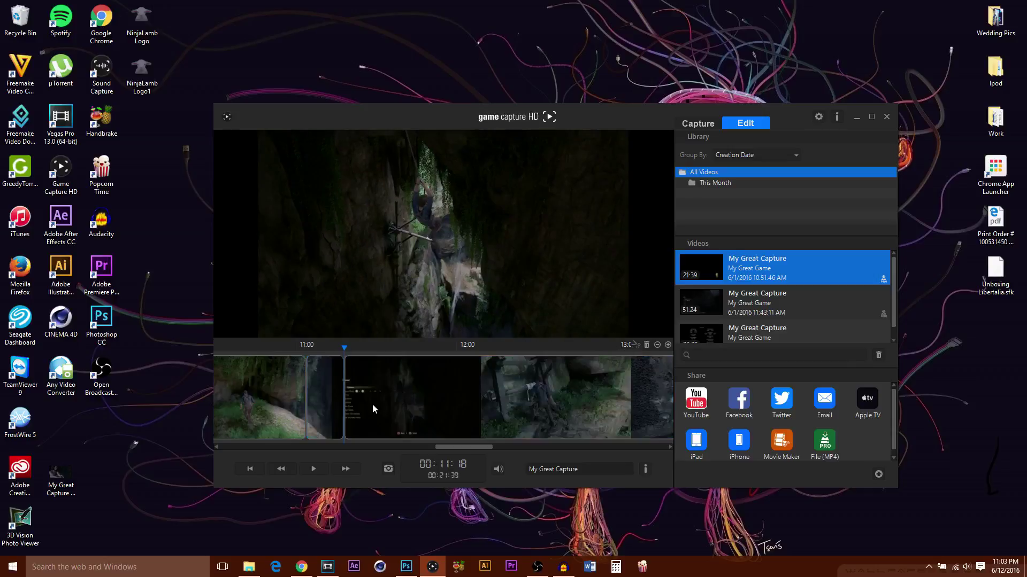
# Delete the pause-menu piece between the splits and return to 11:00.
pyautogui.click(325, 389)
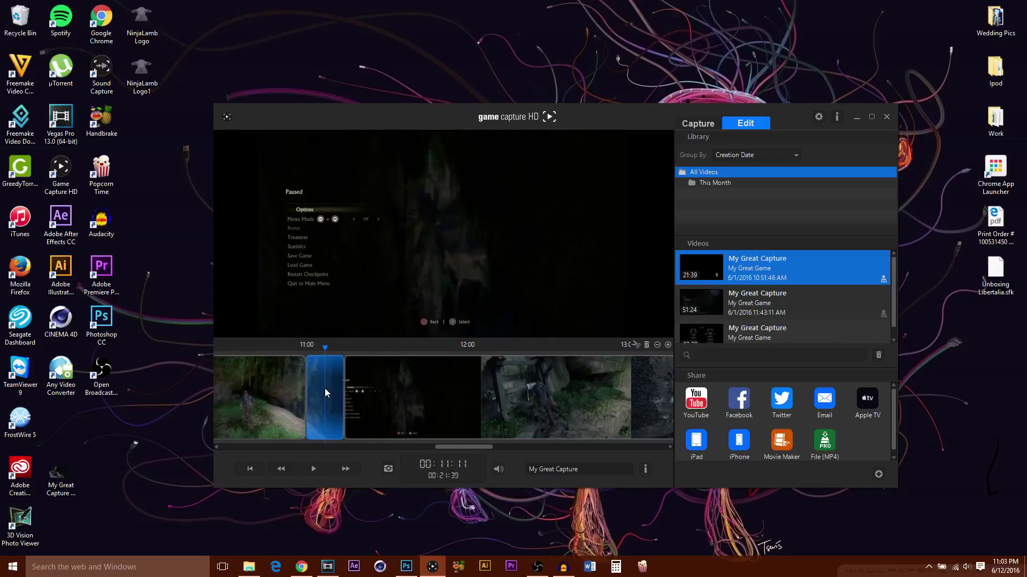
pyautogui.press('Delete')
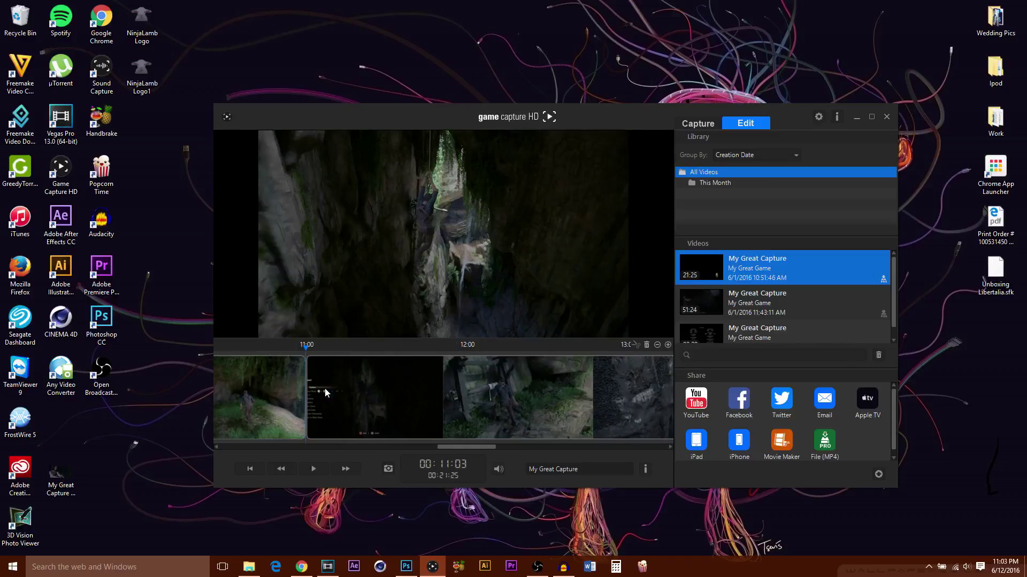
pyautogui.click(296, 351)
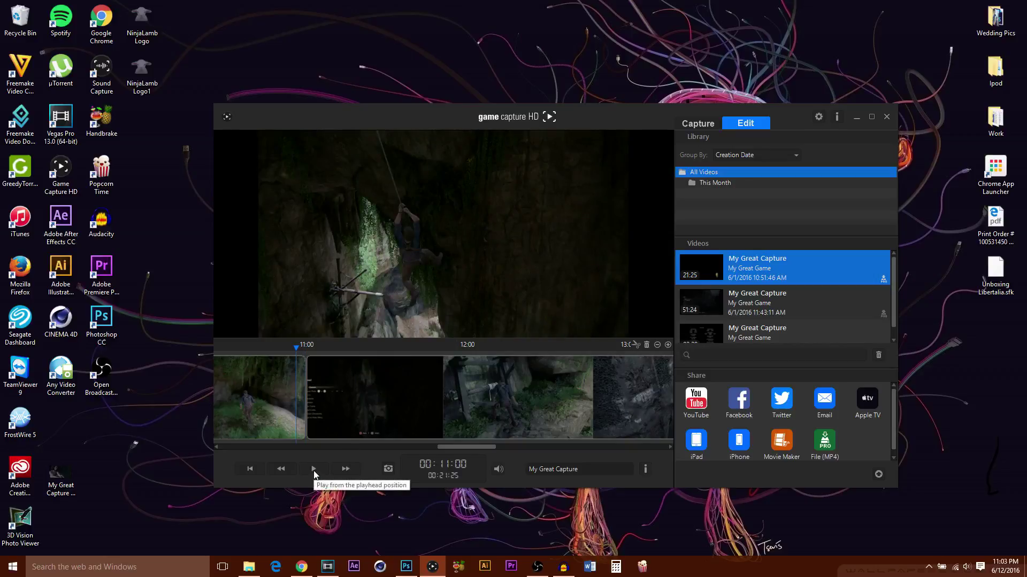
# Play back across the 11:00 cut to check the join, then move ahead to 19:14.
pyautogui.moveTo(331, 569)
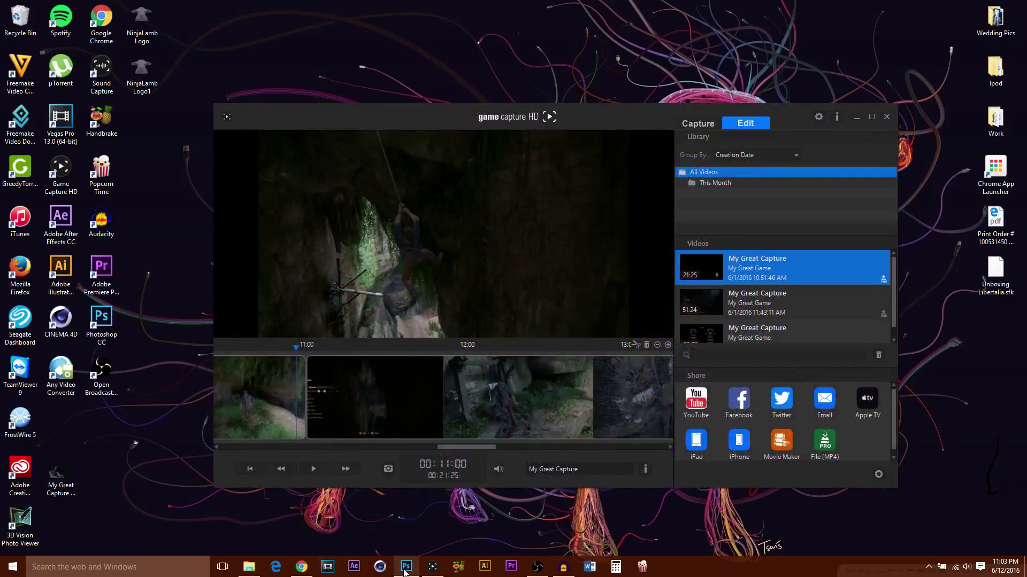
pyautogui.moveTo(405, 571)
pyautogui.click(313, 468)
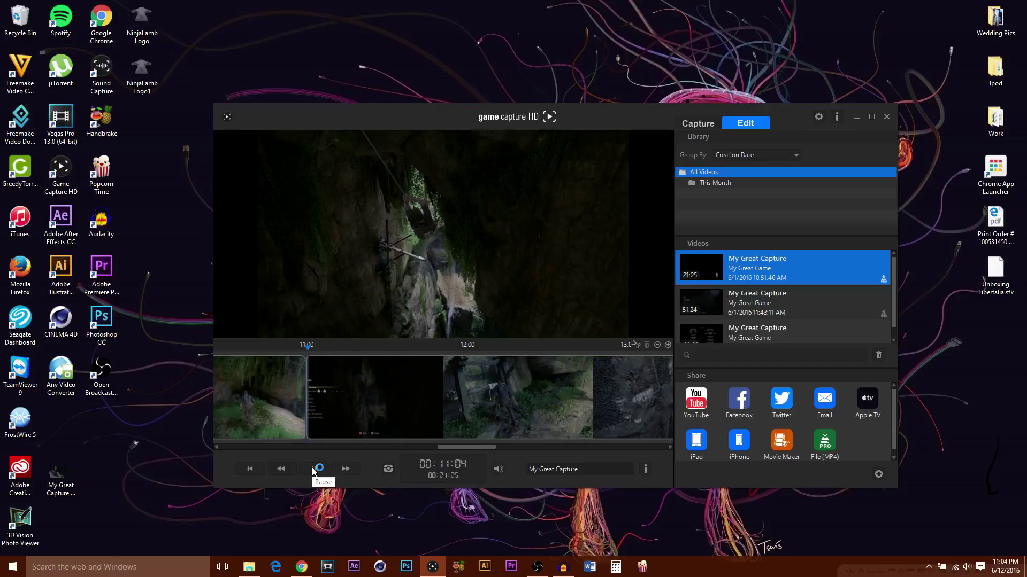
pyautogui.click(289, 356)
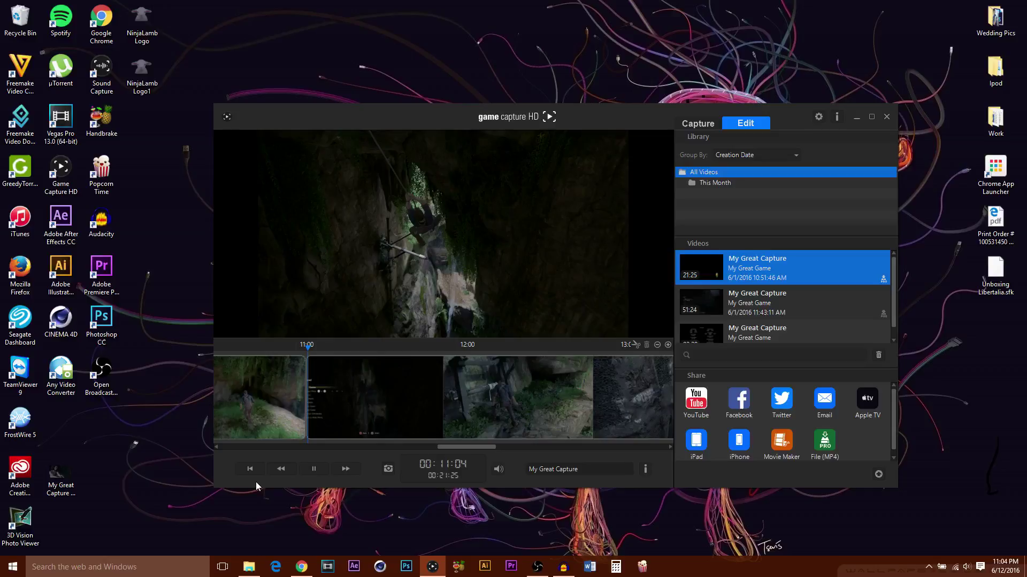
pyautogui.click(313, 469)
pyautogui.moveTo(464, 445); pyautogui.dragTo(610, 441)
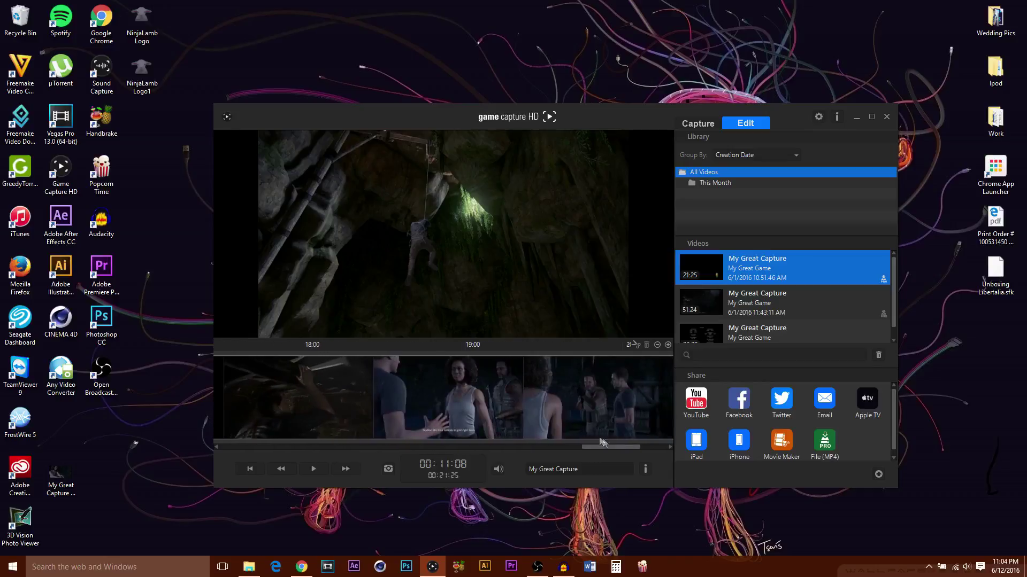
pyautogui.click(500, 355)
# Save a snapshot of the woman-with-gun frame, then move playback to 21:14.
pyautogui.moveTo(500, 371)
pyautogui.mouseDown()
pyautogui.moveTo(477, 370)
pyautogui.moveTo(491, 371)
pyautogui.mouseUp()
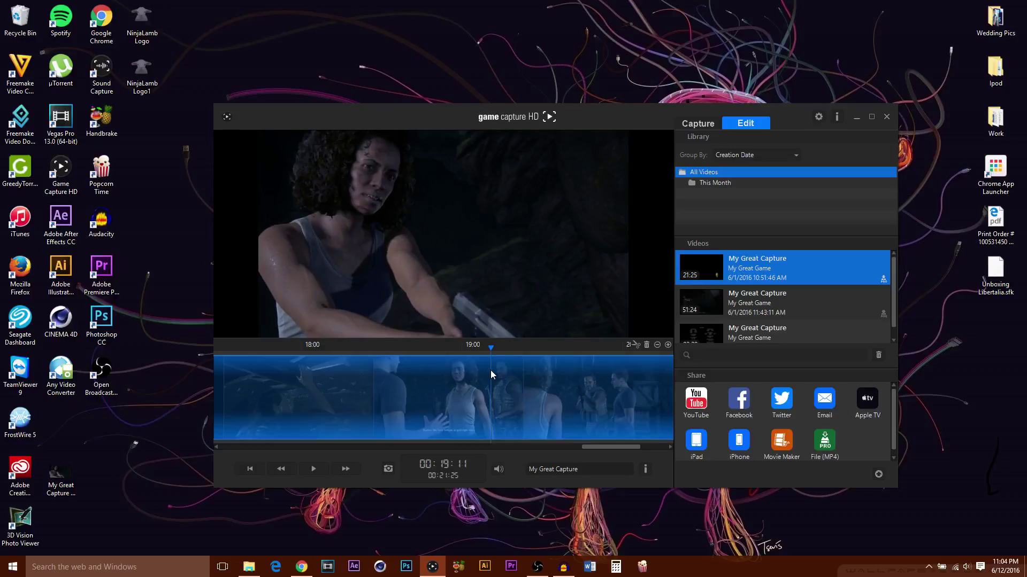
pyautogui.click(387, 470)
pyautogui.moveTo(592, 444); pyautogui.dragTo(618, 443)
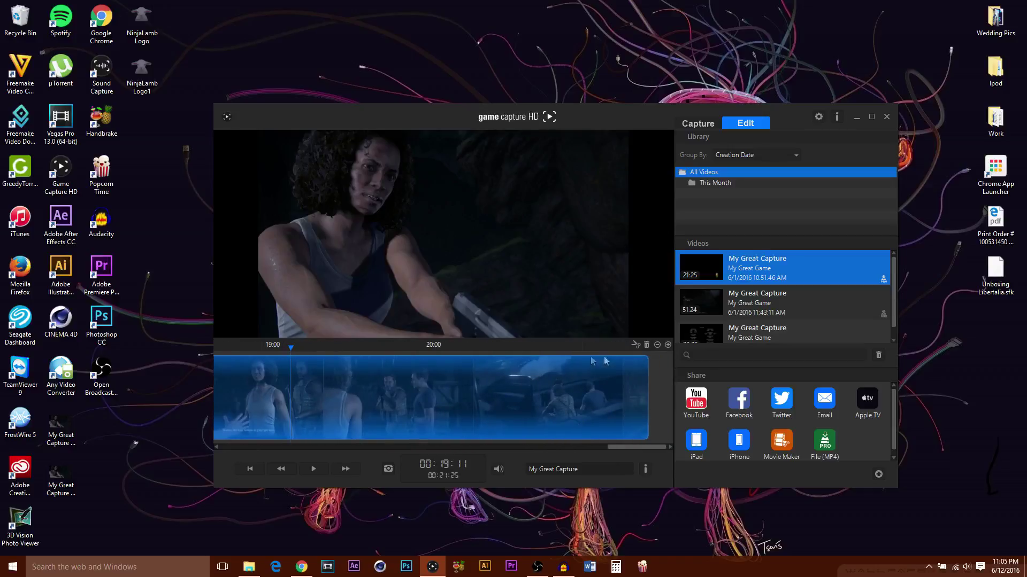
pyautogui.click(621, 354)
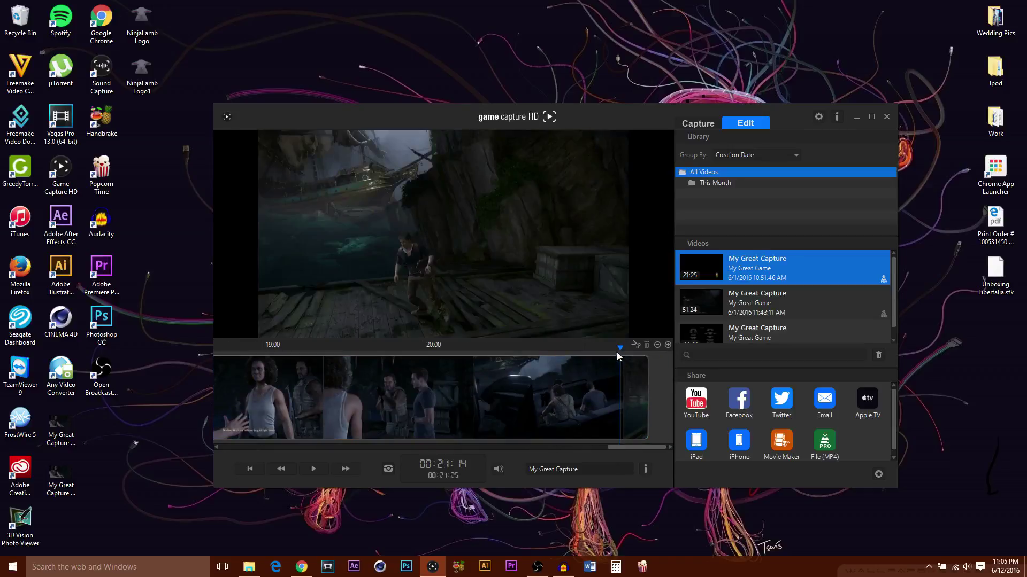
# Retitle the video 'Uncharted 4 A Thief's End Part 1' in its info panel.
pyautogui.click(570, 354)
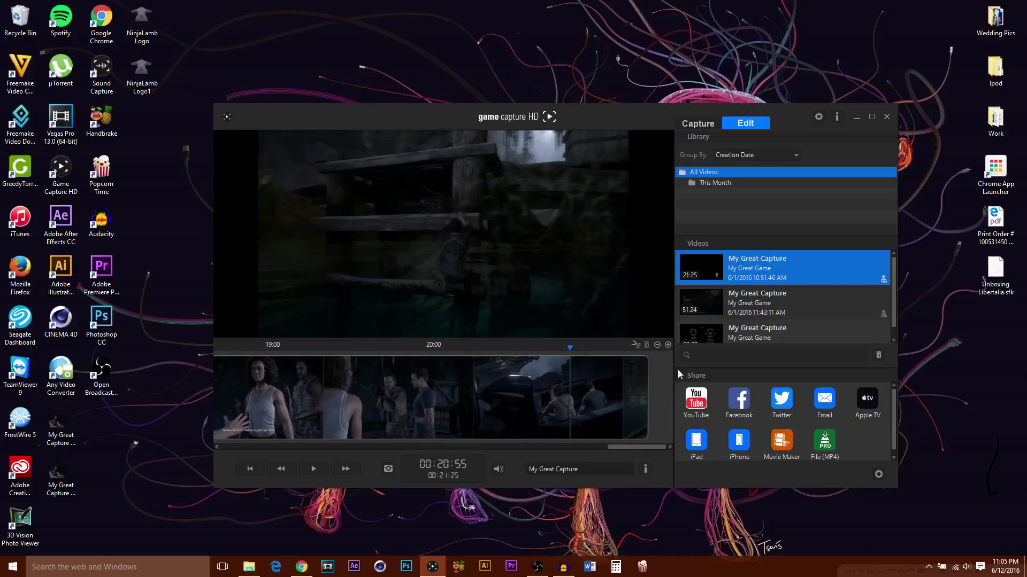
pyautogui.click(645, 470)
pyautogui.moveTo(687, 311); pyautogui.dragTo(599, 317)
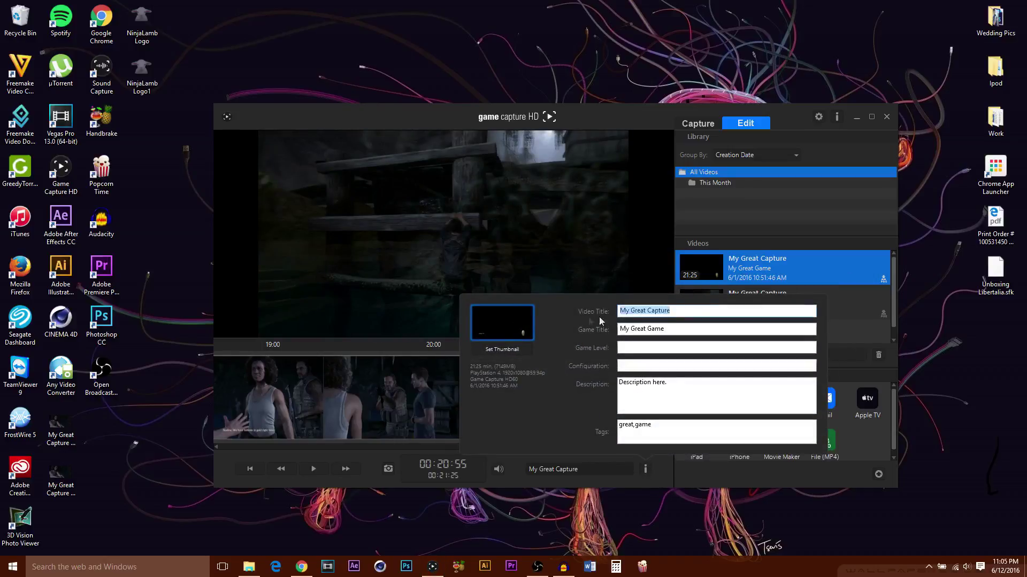
pyautogui.press('BackSpace')
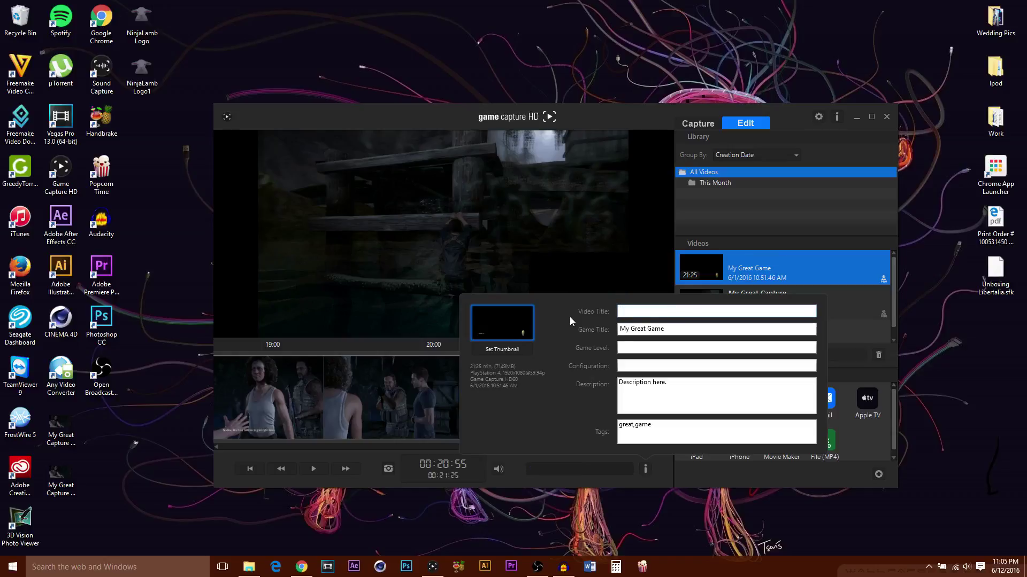
pyautogui.write('Uncharted 4 A Thiefs')
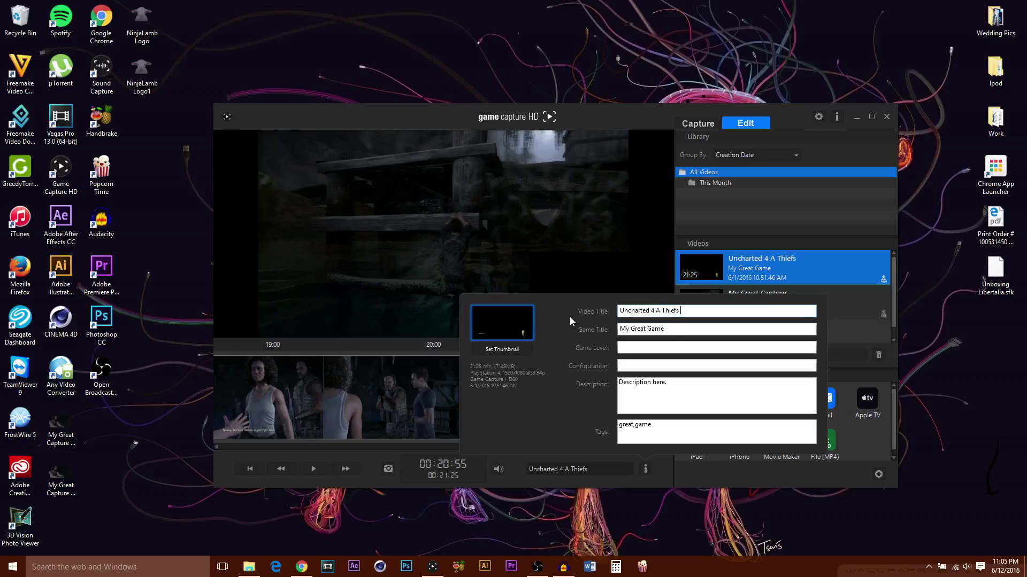
pyautogui.write(';s')
pyautogui.write("'s End ")
pyautogui.write('Part')
pyautogui.write('1')
pyautogui.click(645, 469)
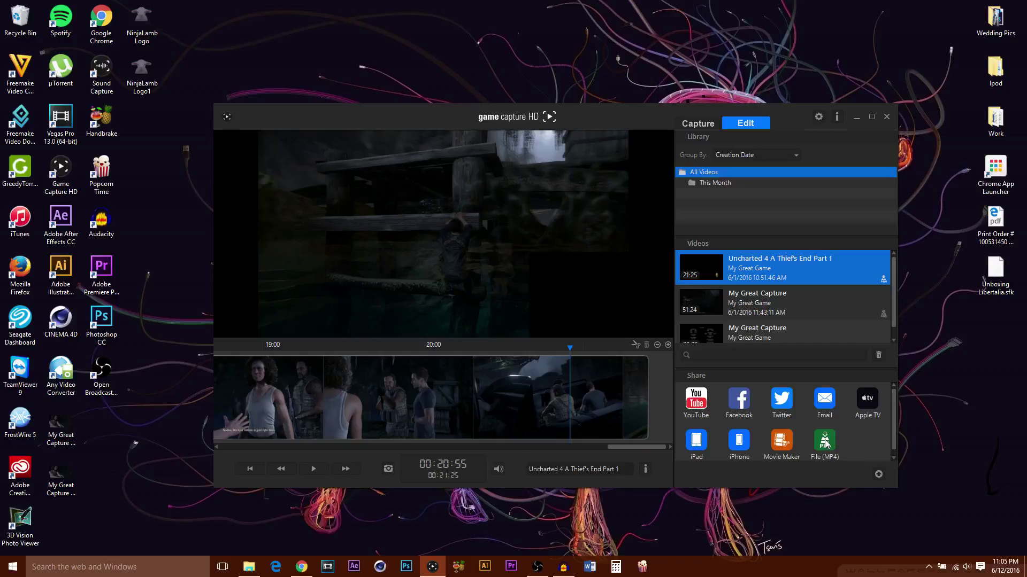
# Cancel the MP4 export, clear the export queue, and switch over to Photoshop.
pyautogui.click(825, 443)
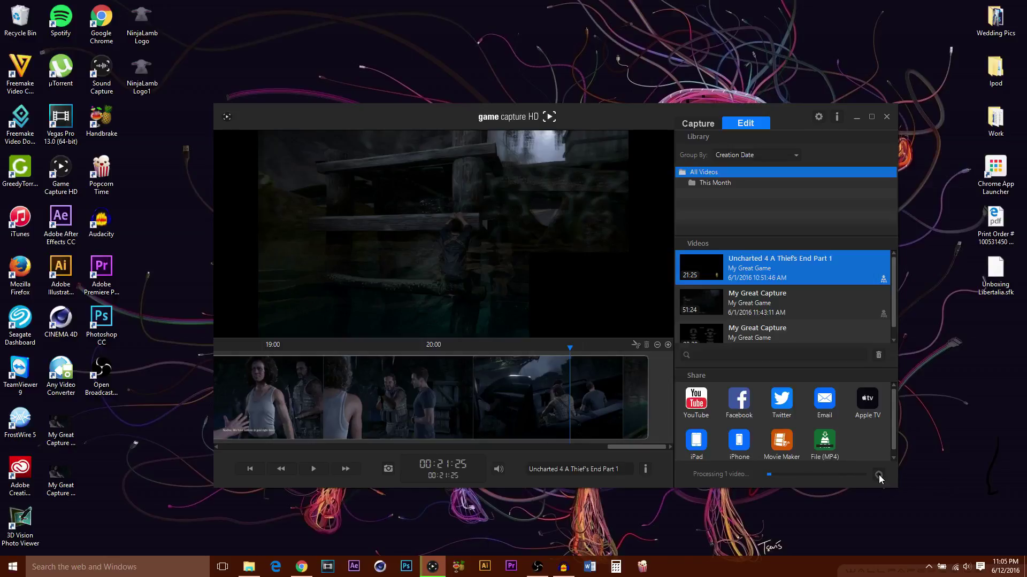
pyautogui.click(828, 443)
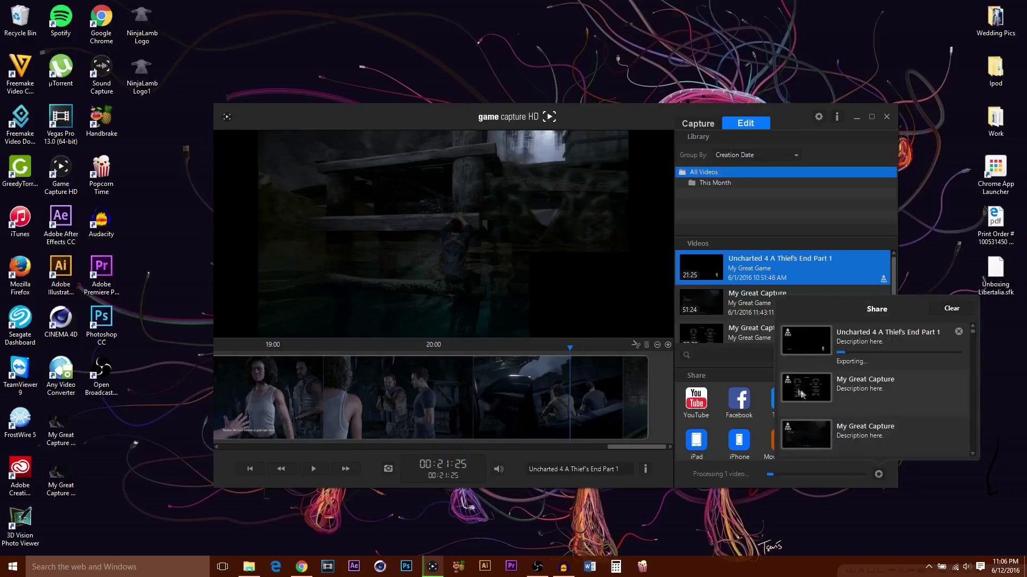
pyautogui.click(958, 331)
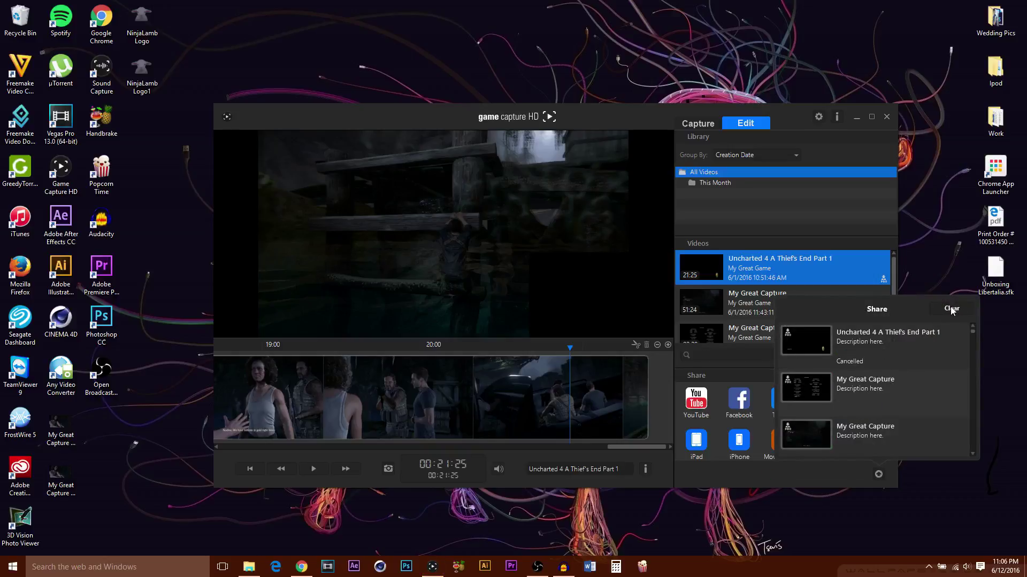
pyautogui.click(951, 309)
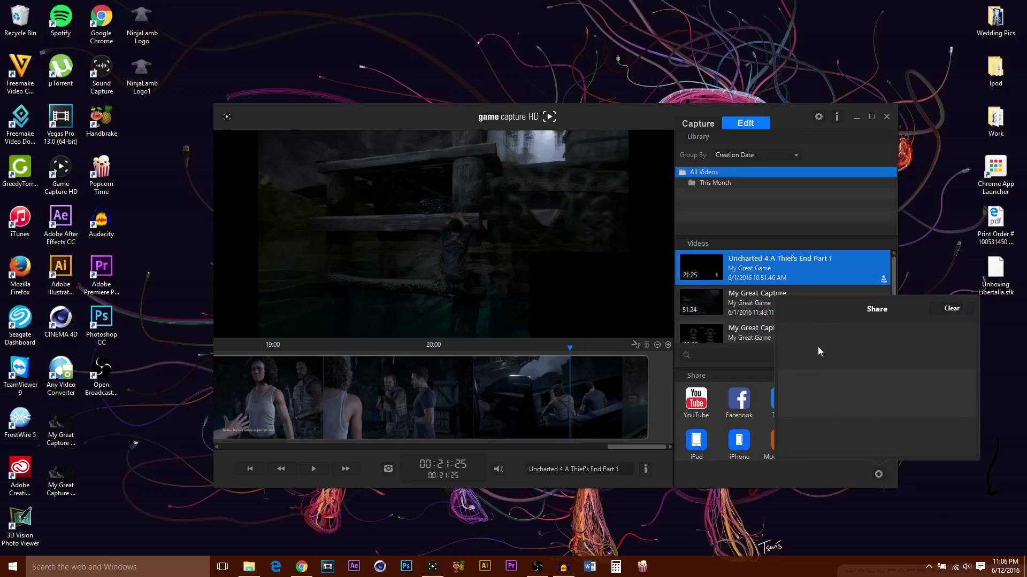
pyautogui.click(754, 470)
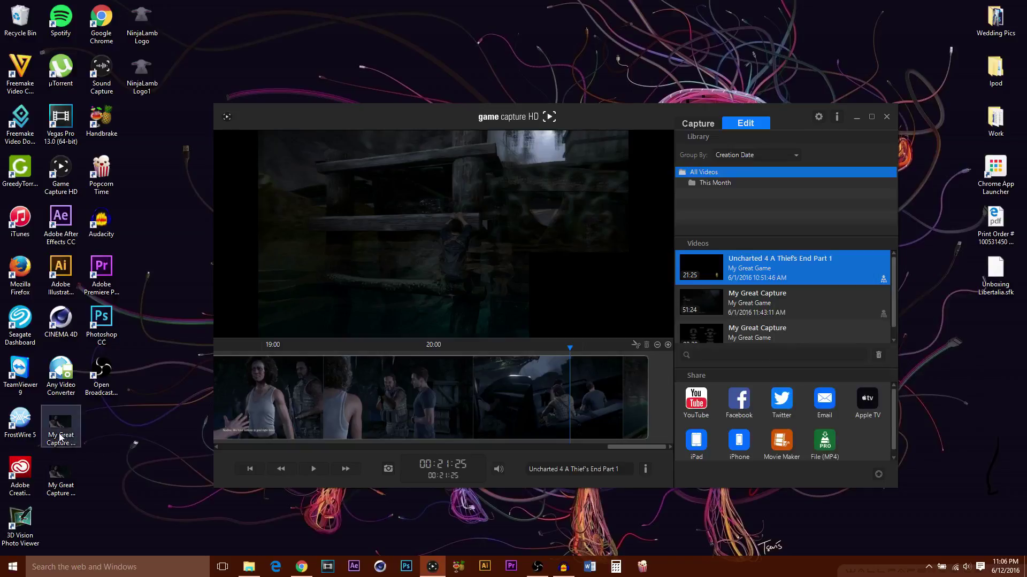
pyautogui.click(856, 118)
pyautogui.click(406, 566)
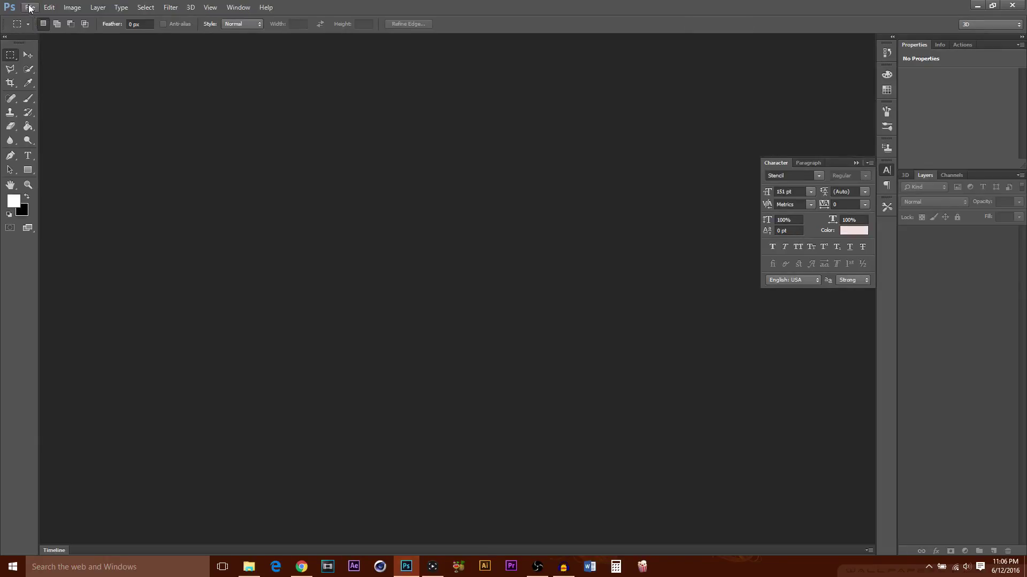
pyautogui.click(29, 7)
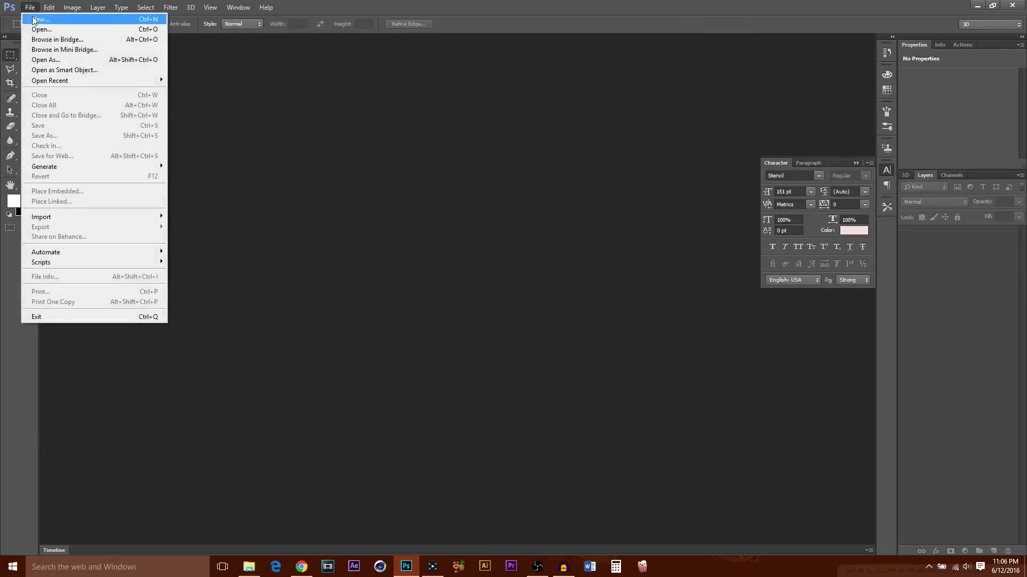
pyautogui.click(38, 30)
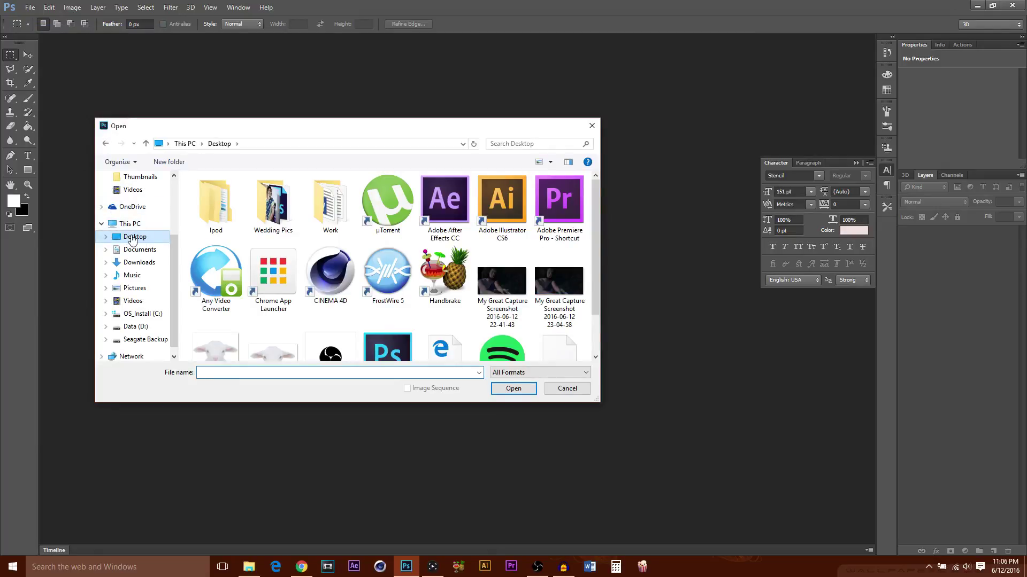
pyautogui.click(560, 294)
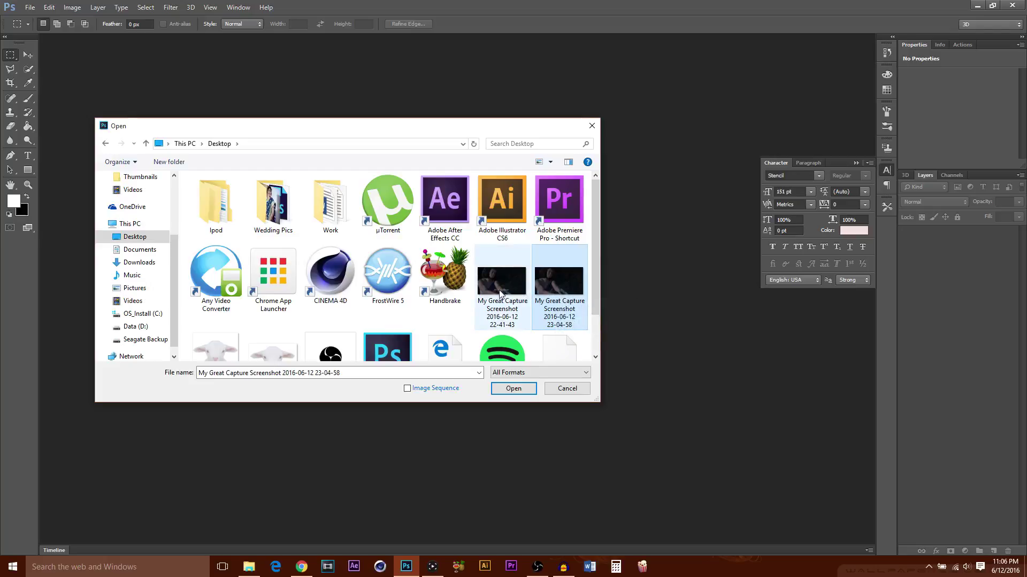
pyautogui.click(513, 390)
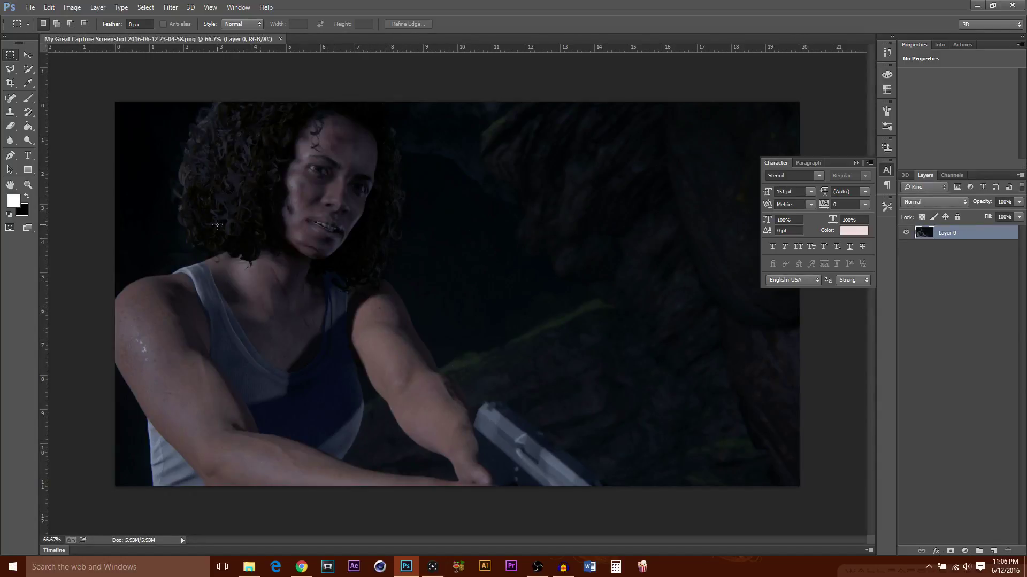
pyautogui.click(29, 8)
pyautogui.click(43, 30)
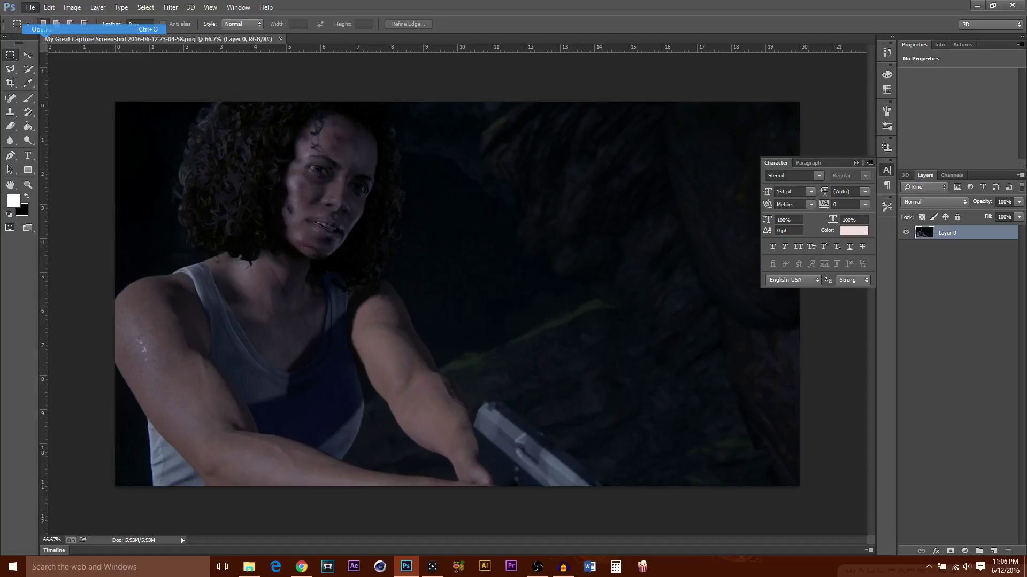
pyautogui.click(502, 283)
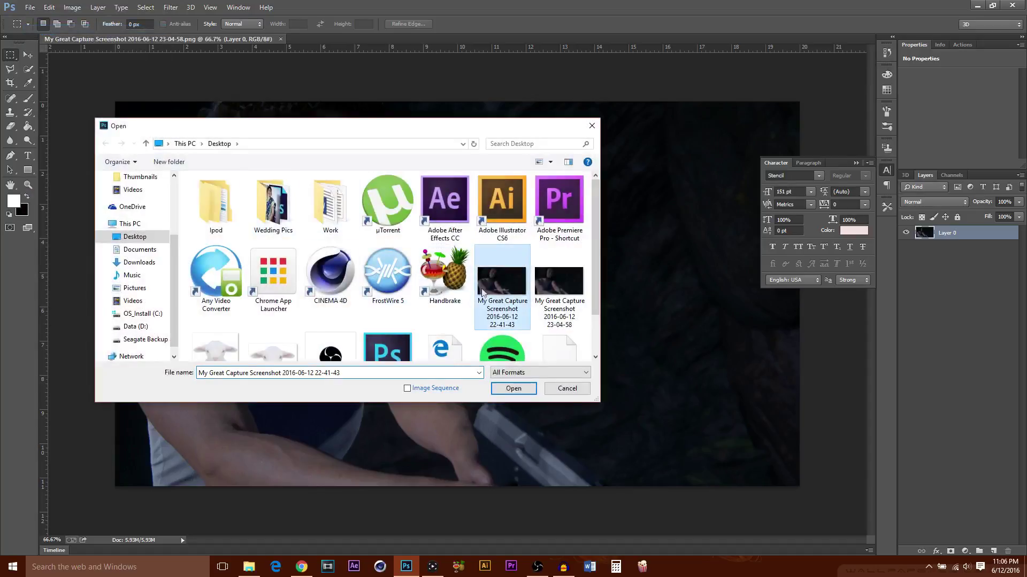
pyautogui.click(514, 390)
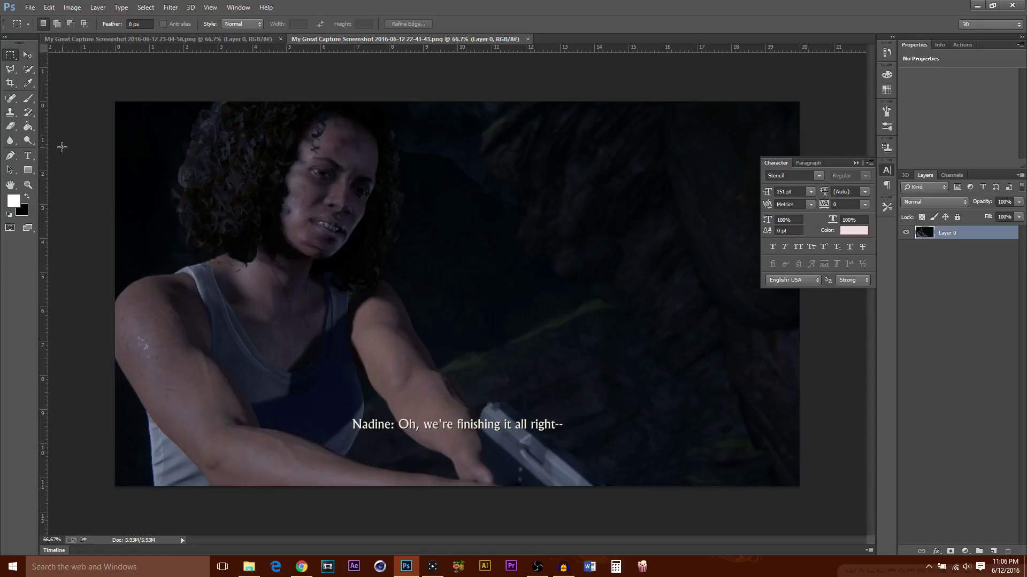
pyautogui.click(11, 99)
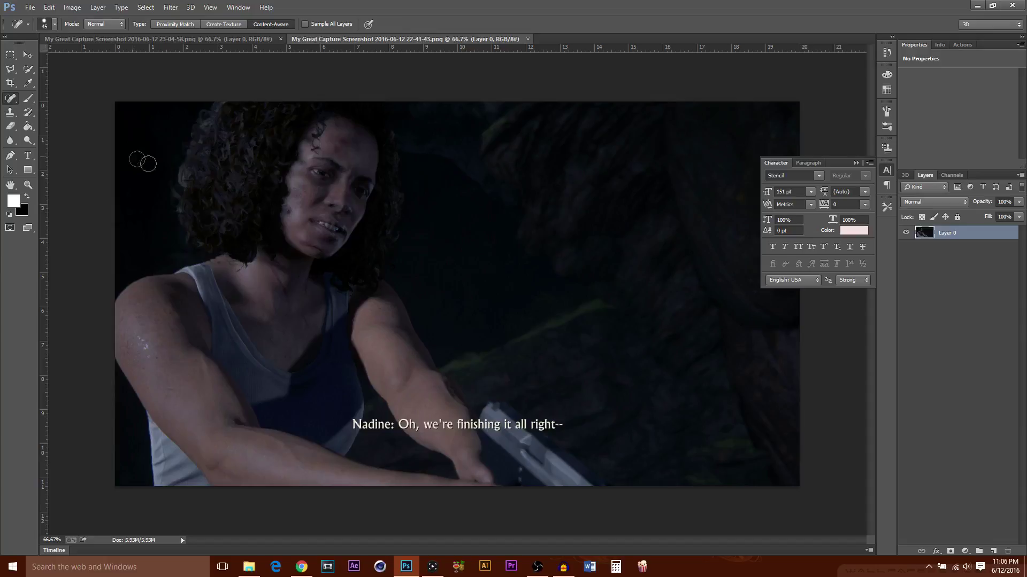
pyautogui.click(357, 424)
pyautogui.moveTo(357, 424); pyautogui.dragTo(567, 426)
pyautogui.click(390, 426)
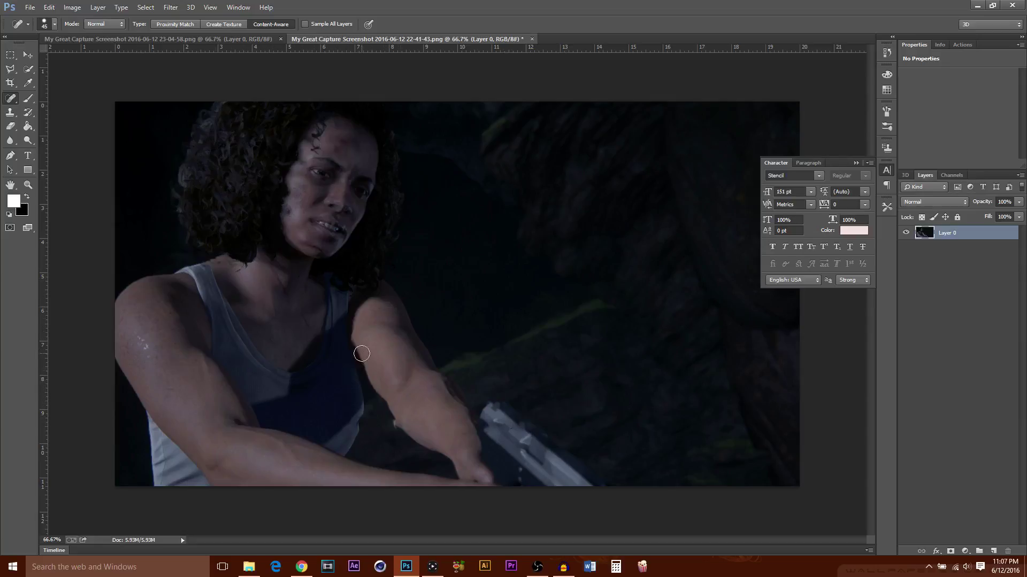
pyautogui.click(531, 39)
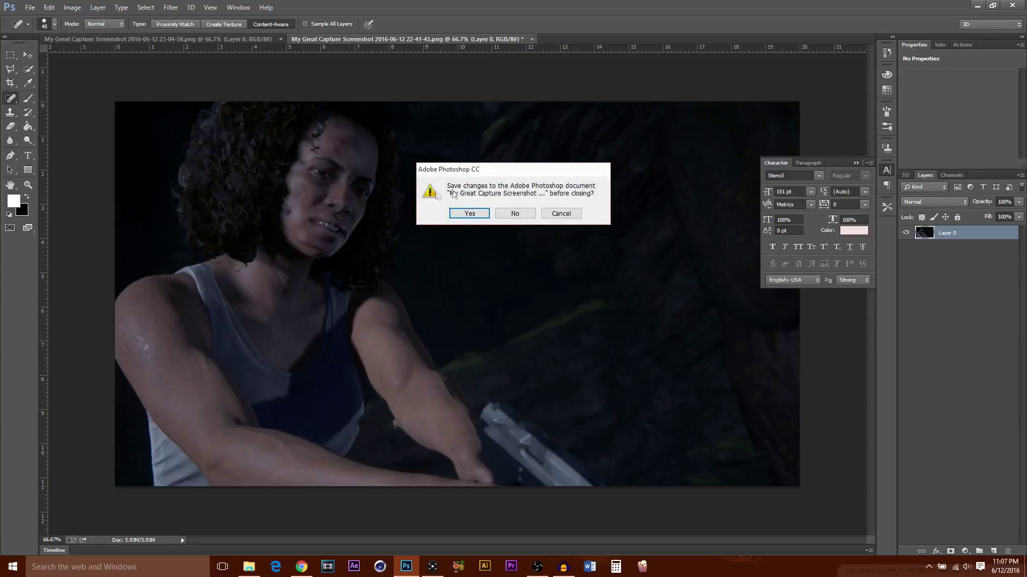
pyautogui.click(515, 214)
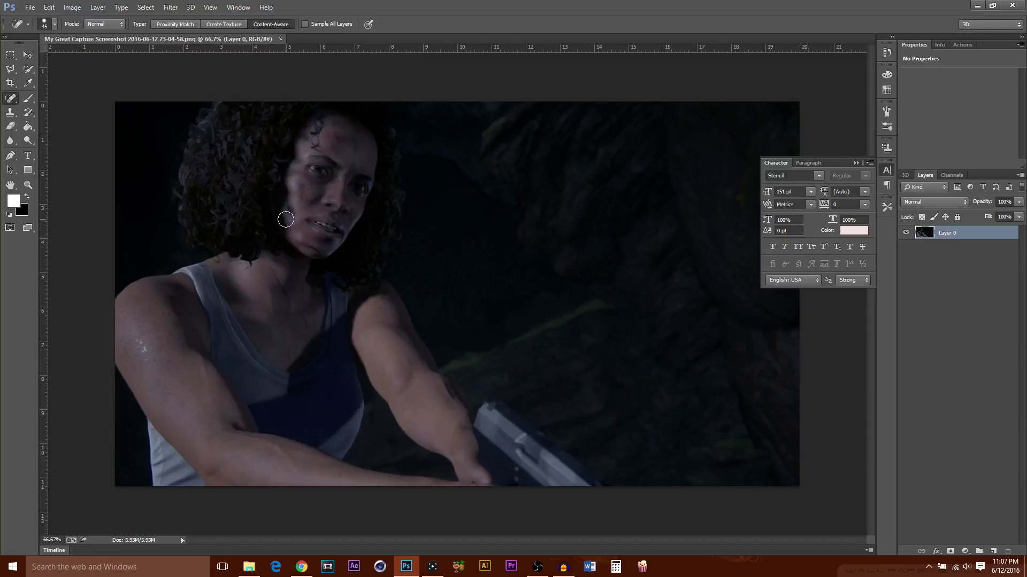
# Add a 'PART 1' text layer in the upper right of the screenshot.
pyautogui.press('t')
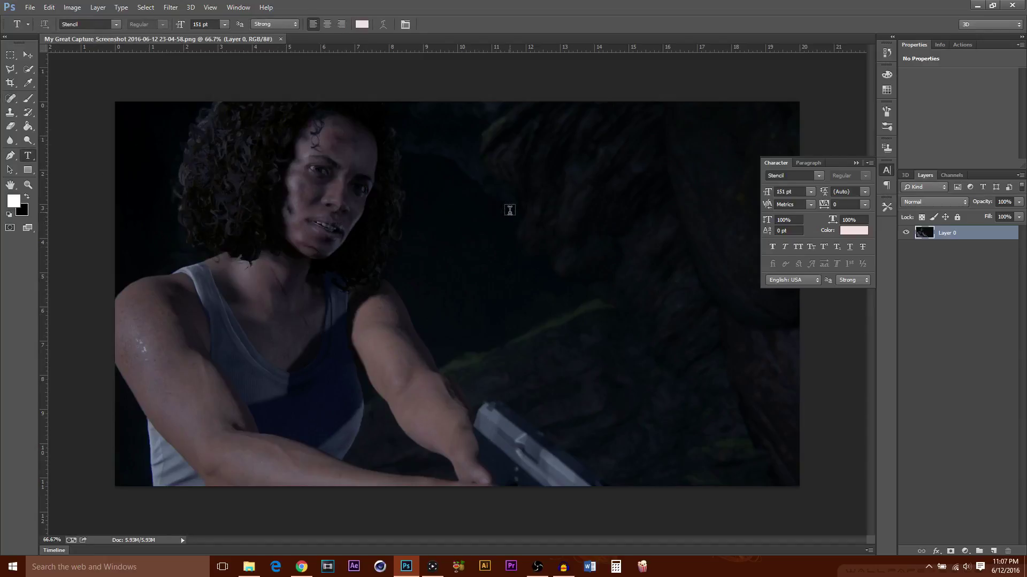
pyautogui.click(523, 175)
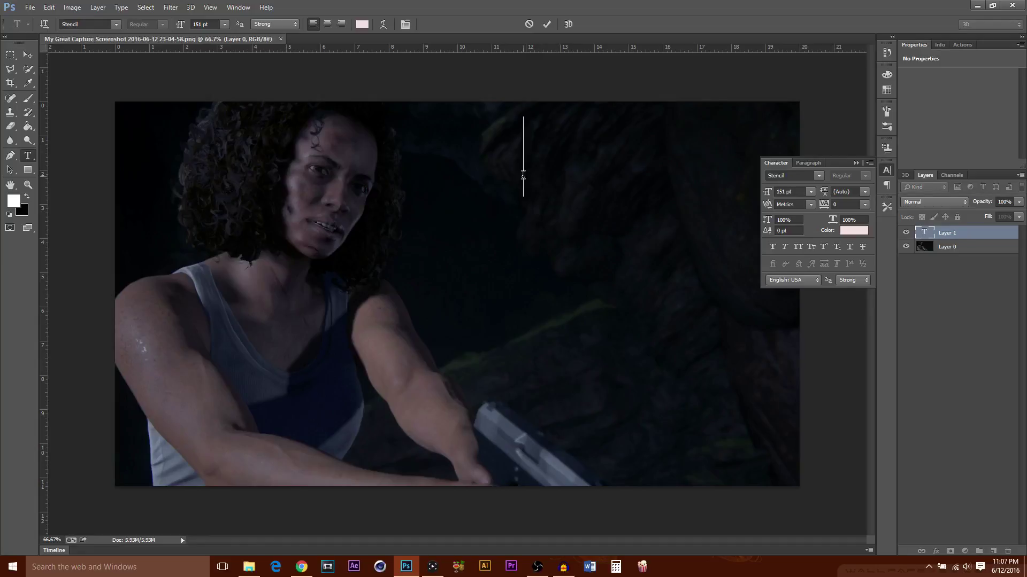
pyautogui.write('PART 1')
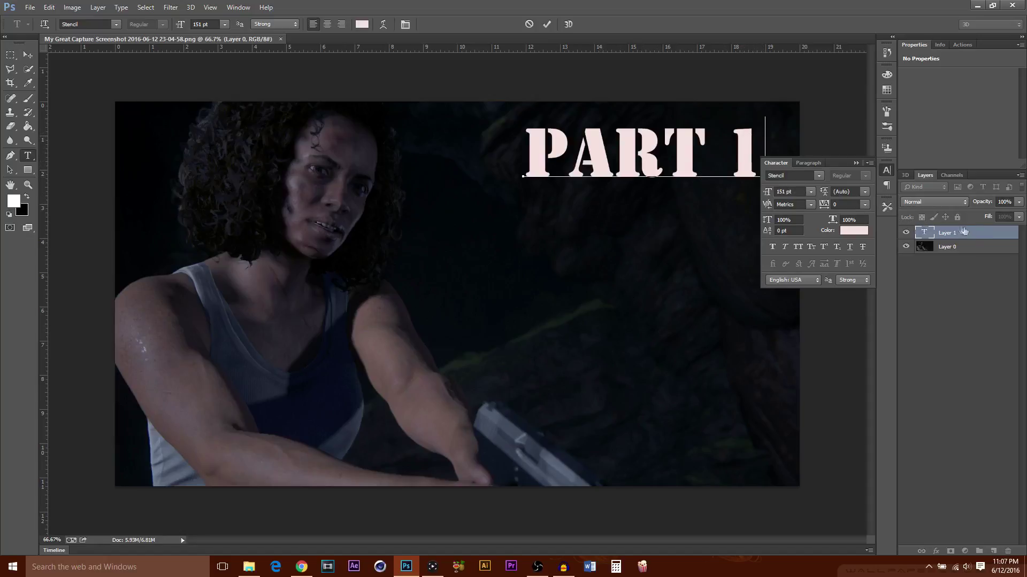
pyautogui.click(941, 236)
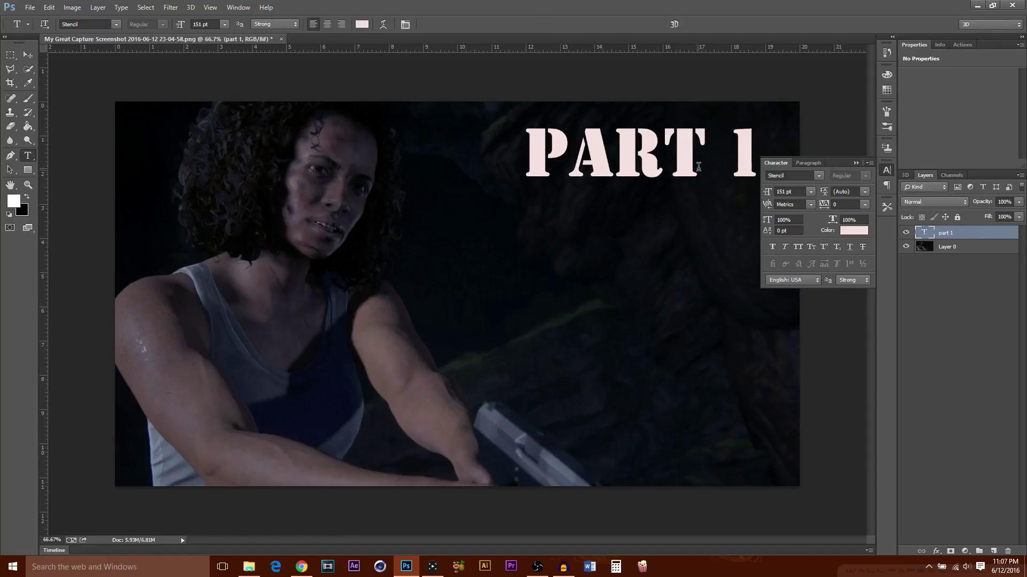
# Move the PART 1 text down and left and open its Layer Style dialog.
pyautogui.press('v')
pyautogui.moveTo(618, 157); pyautogui.dragTo(592, 188)
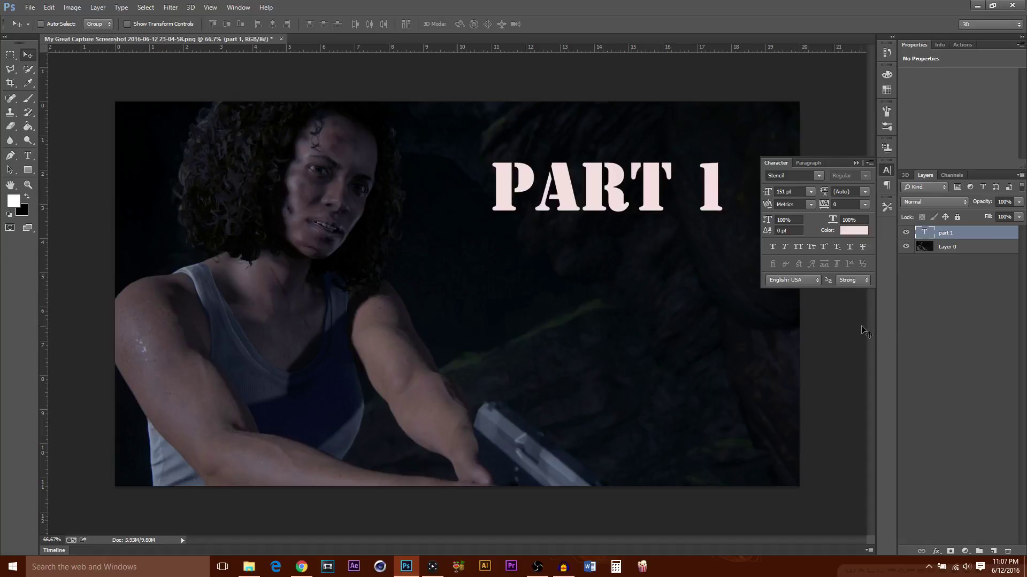
pyautogui.doubleClick(988, 236)
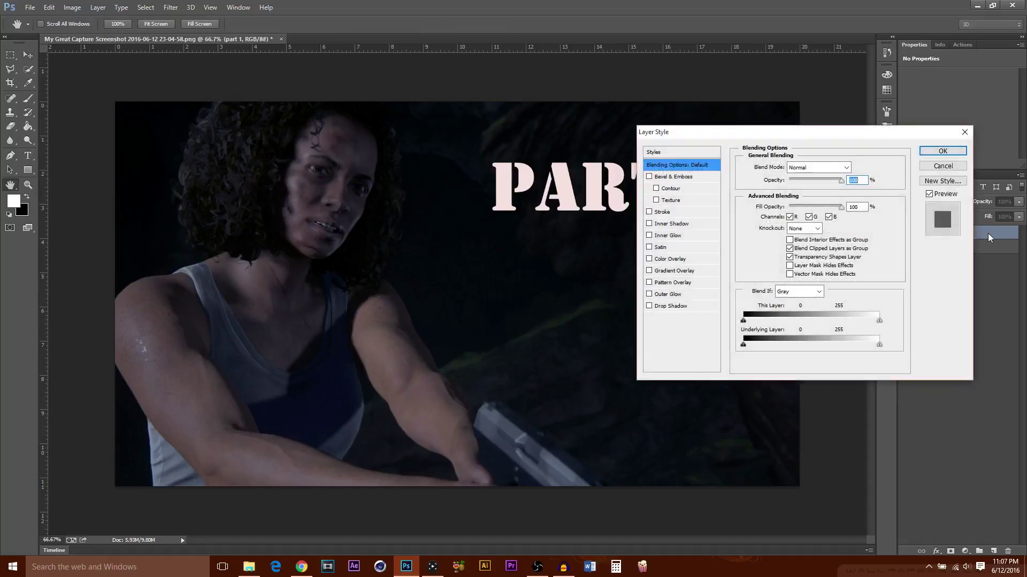
# Add a stroke effect to the PART 1 title and set its colour to red #fa1313.
pyautogui.click(661, 214)
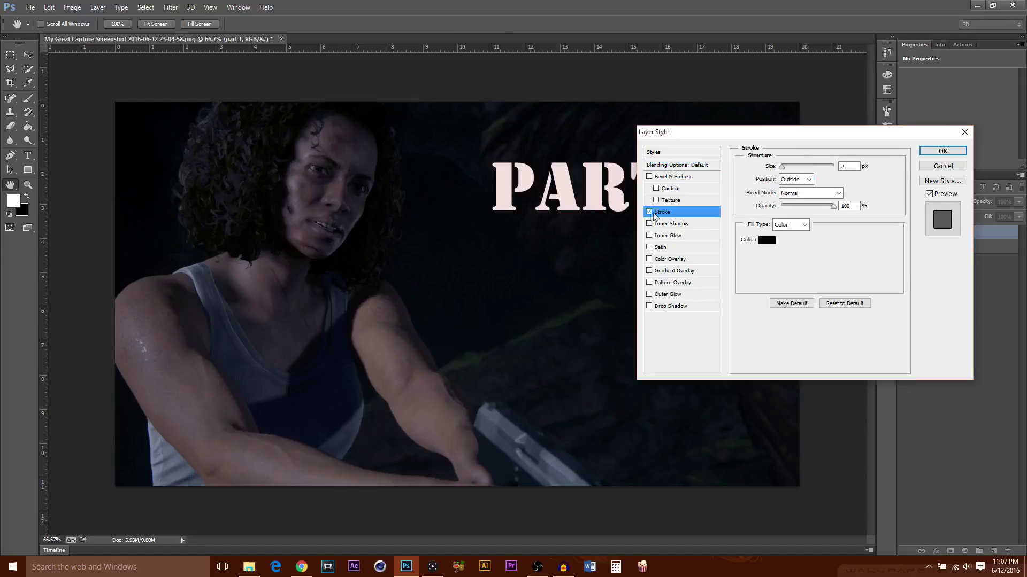
pyautogui.click(766, 241)
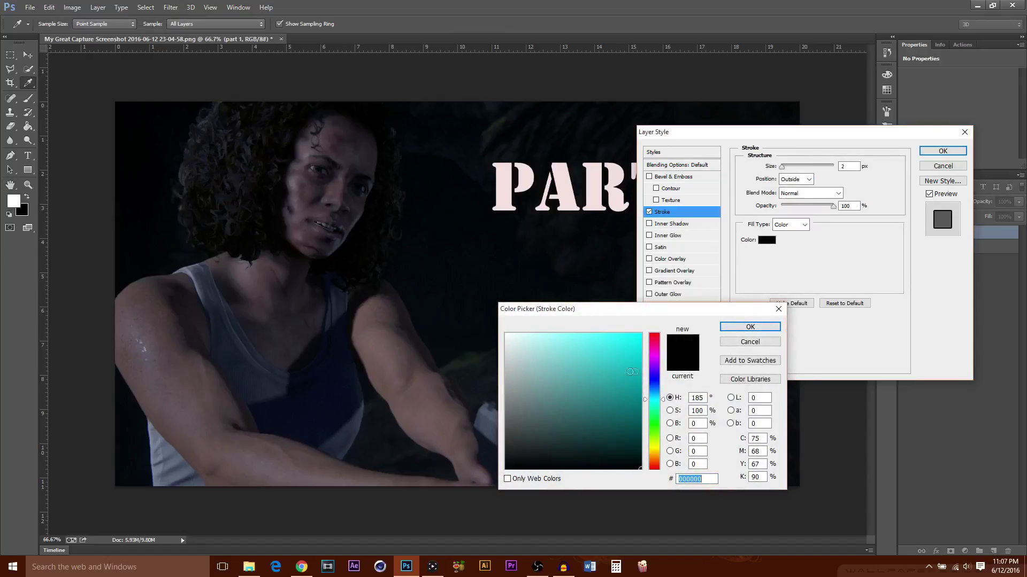
pyautogui.moveTo(630, 345); pyautogui.dragTo(630, 336)
pyautogui.moveTo(645, 401); pyautogui.dragTo(645, 470)
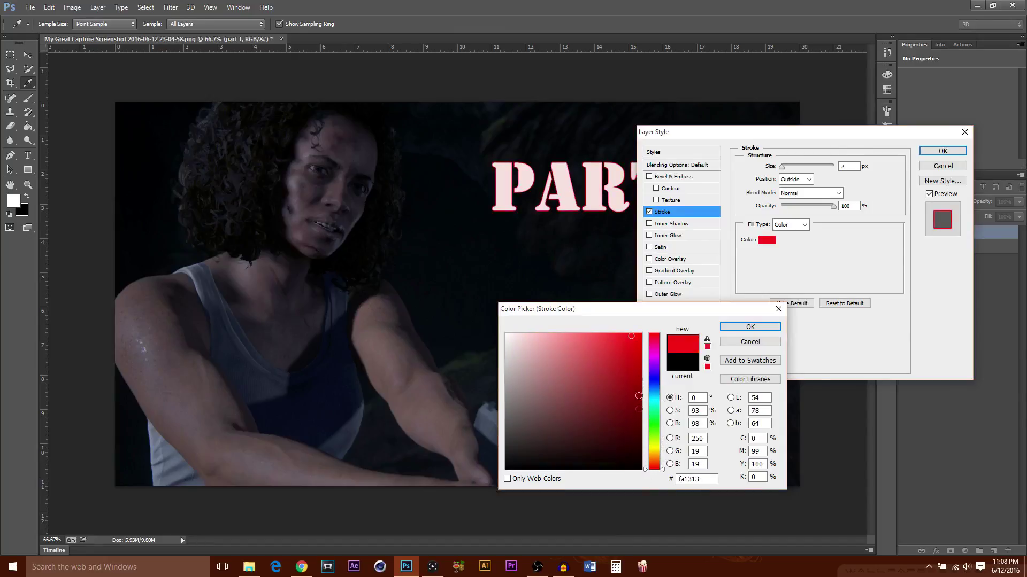
pyautogui.click(749, 327)
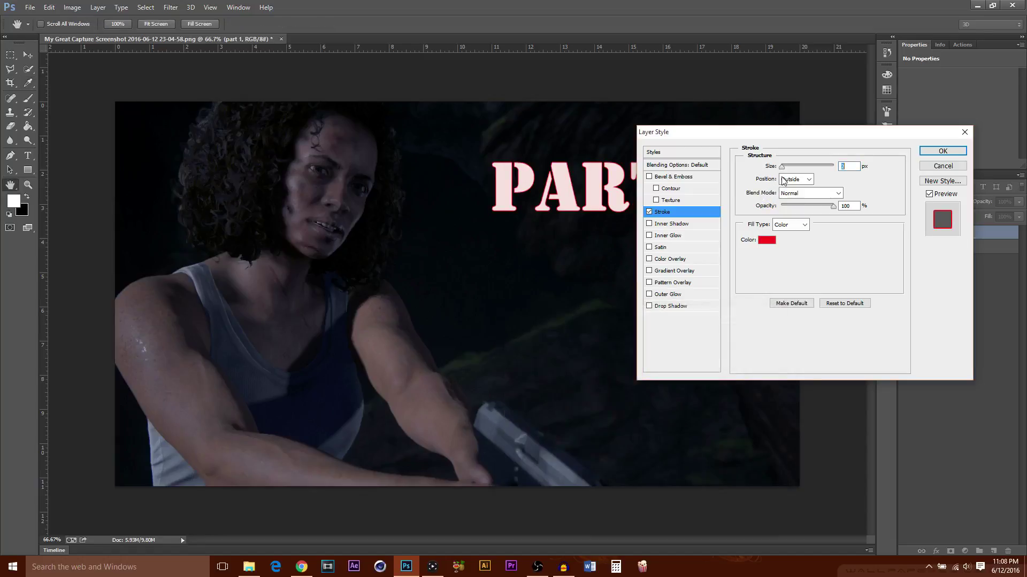
# Set the stroke size to 4 px and nudge the PART 1 text slightly left.
pyautogui.moveTo(782, 167); pyautogui.dragTo(784, 167)
pyautogui.click(943, 152)
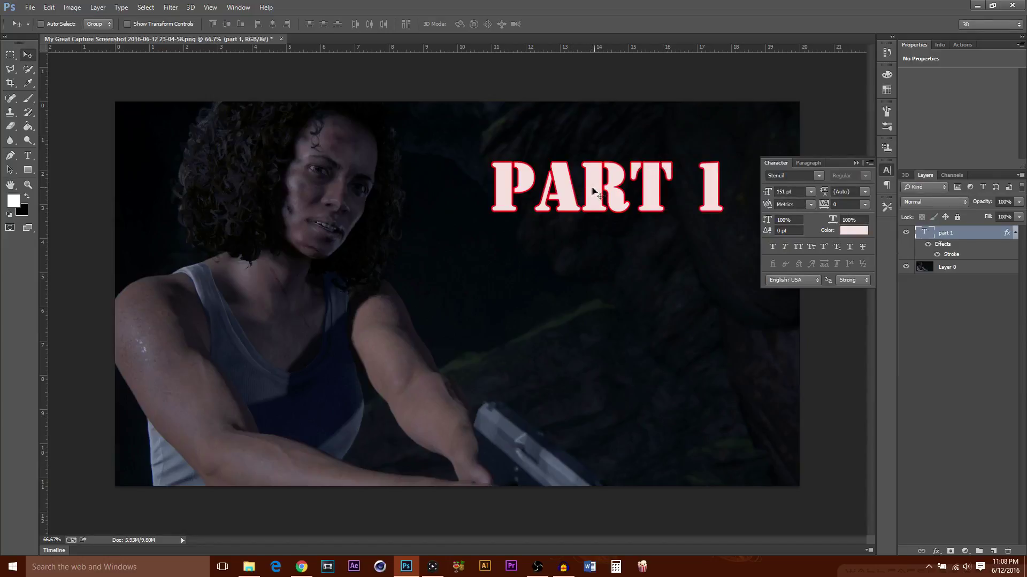
pyautogui.moveTo(592, 188)
pyautogui.mouseDown()
pyautogui.moveTo(570, 190)
pyautogui.moveTo(581, 192)
pyautogui.mouseUp()
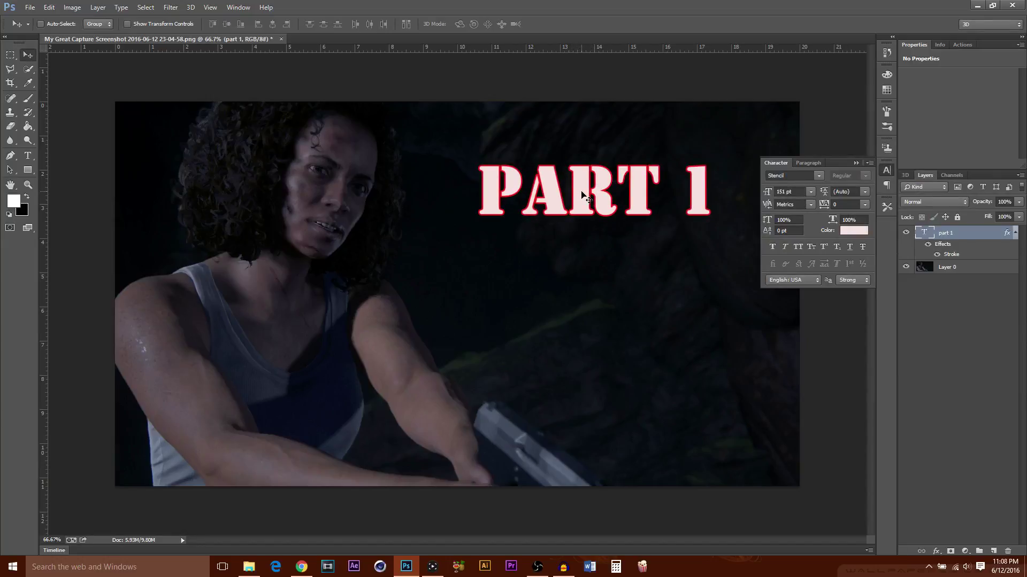
# Save the thumbnail as the Photoshop document Part 1.psd on the Desktop with default format options.
pyautogui.hotkey('ctrl', 's')
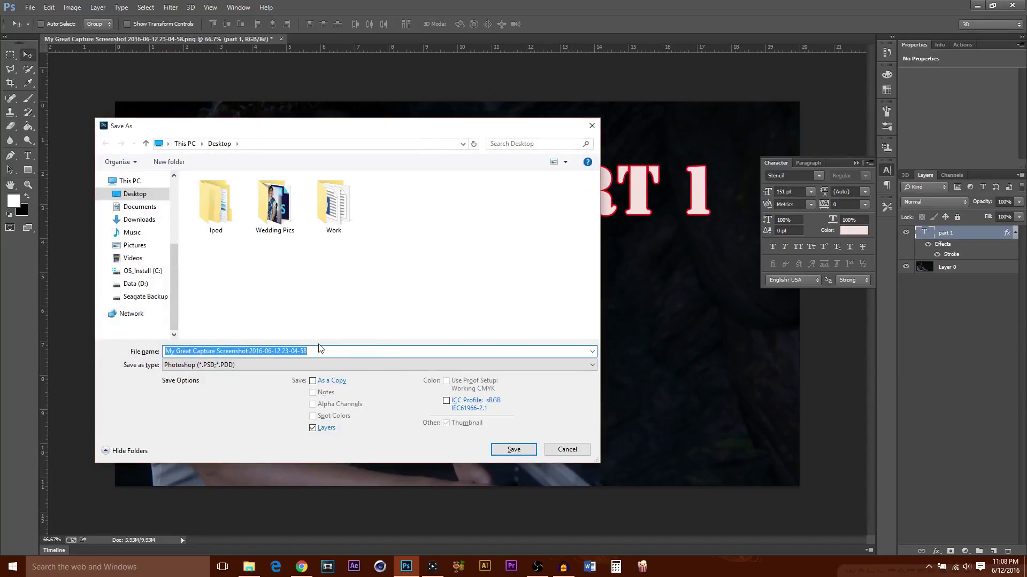
pyautogui.write('Part 1')
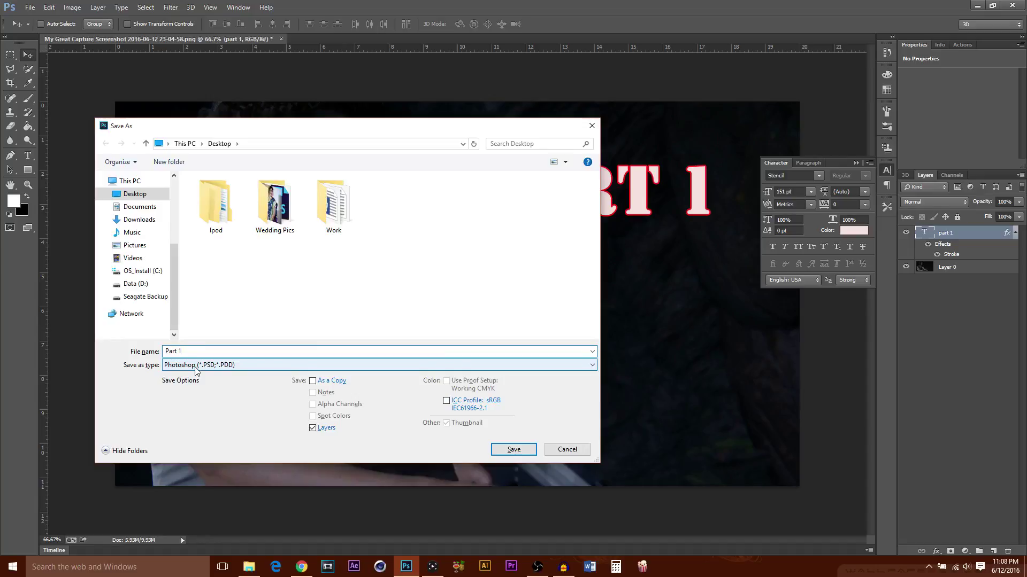
pyautogui.click(514, 453)
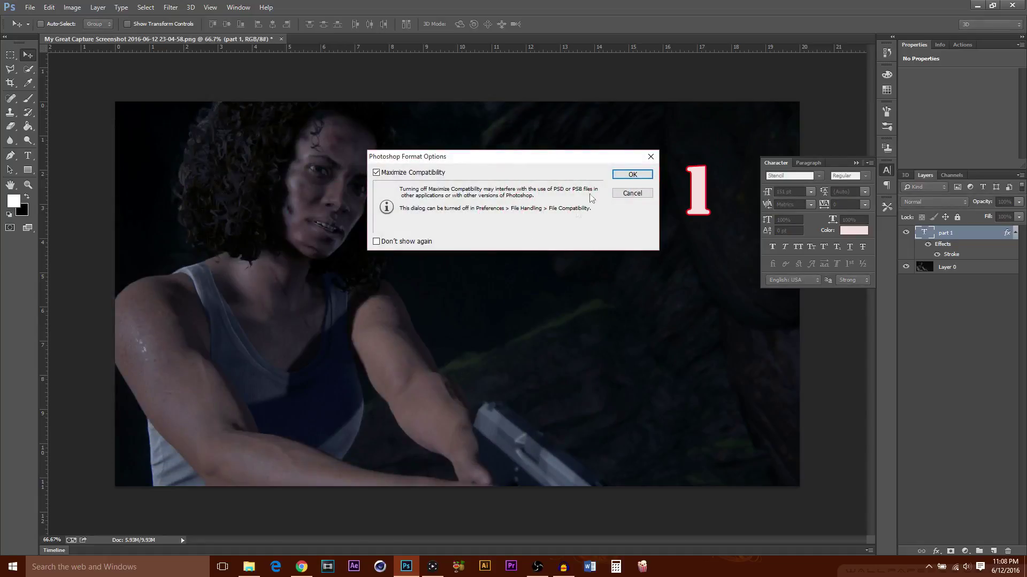
pyautogui.click(633, 174)
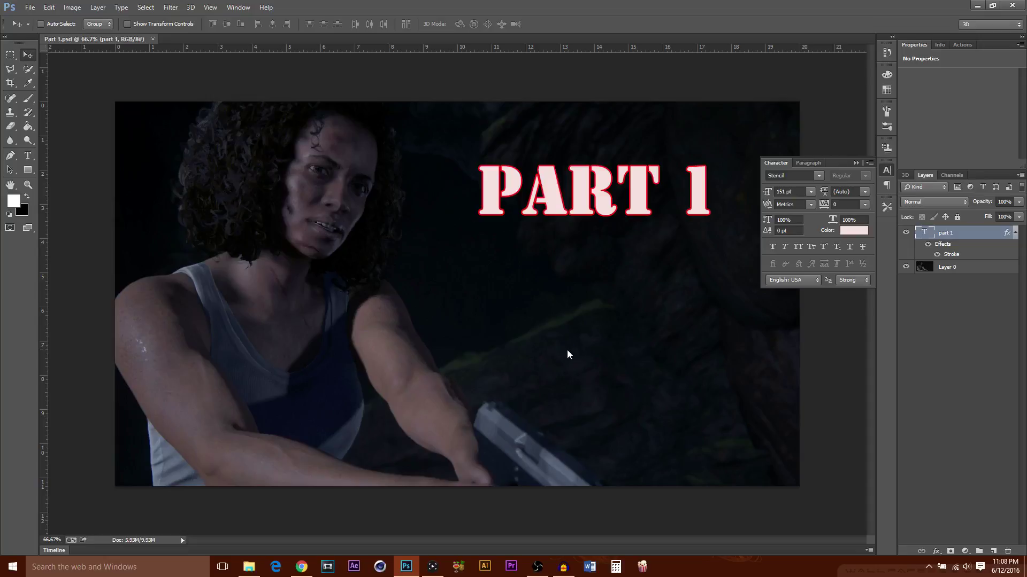
pyautogui.hotkey('ctrl', 'shift', 's')
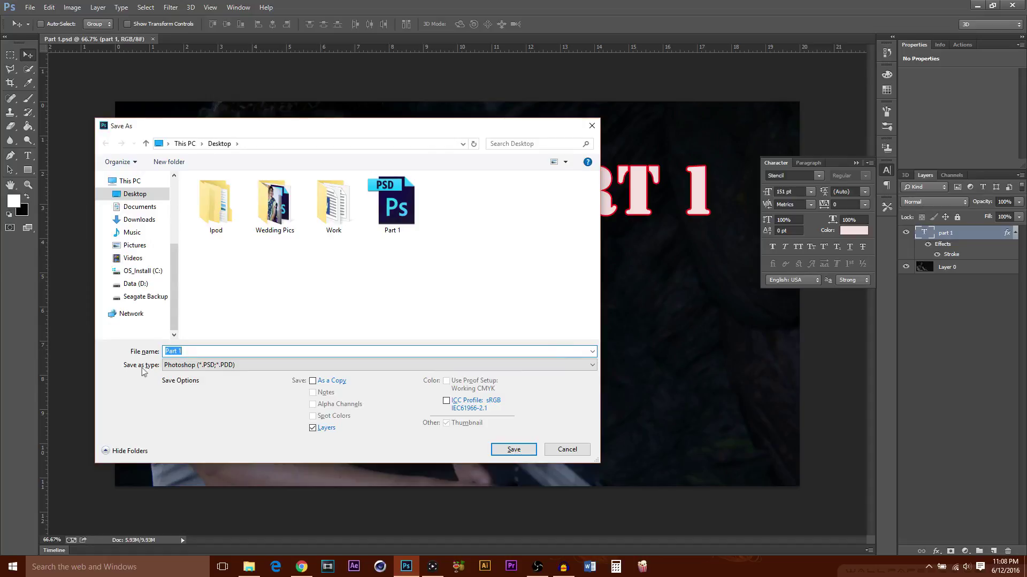
# Save a copy of the thumbnail as a JPEG named Part 1.
pyautogui.click(179, 366)
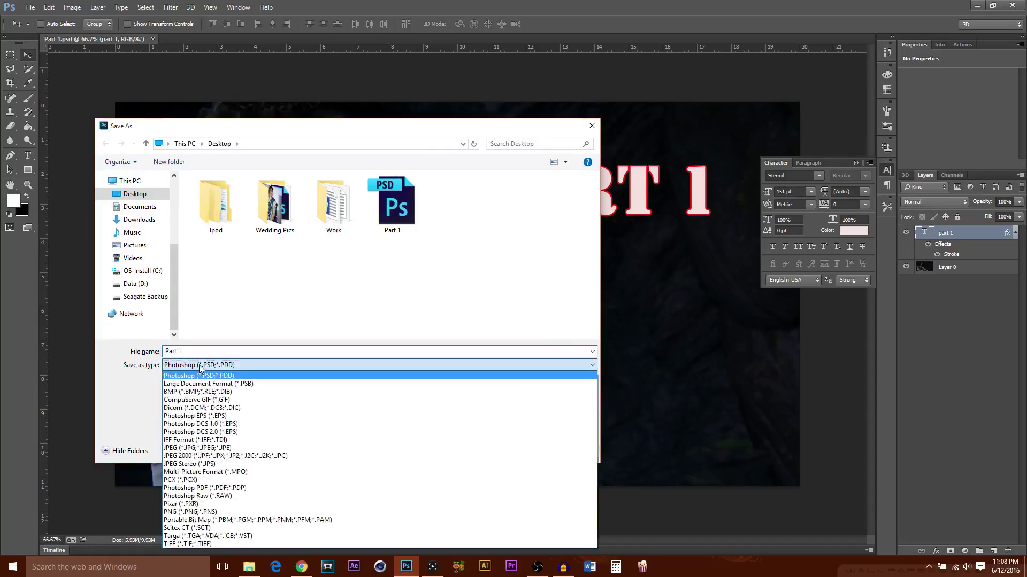
pyautogui.click(201, 448)
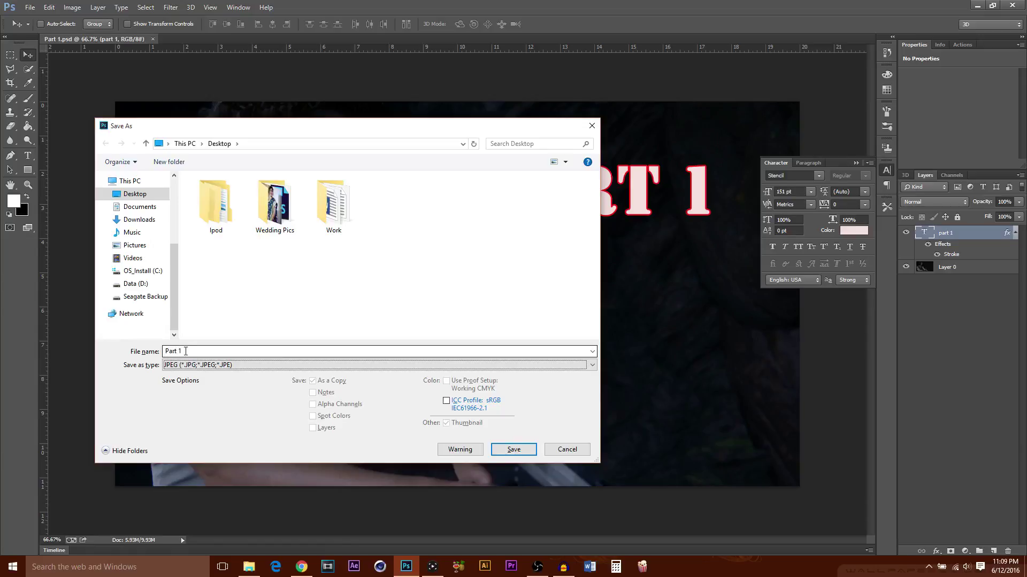
pyautogui.click(515, 450)
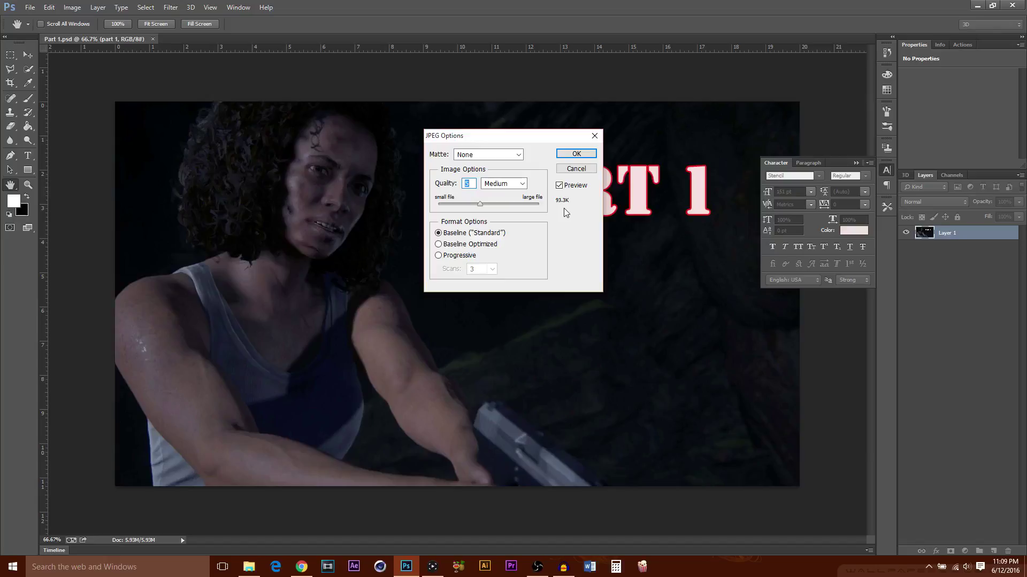
# Set the JPEG quality to Medium (5), confirm the export, and minimize Photoshop.
pyautogui.click(522, 183)
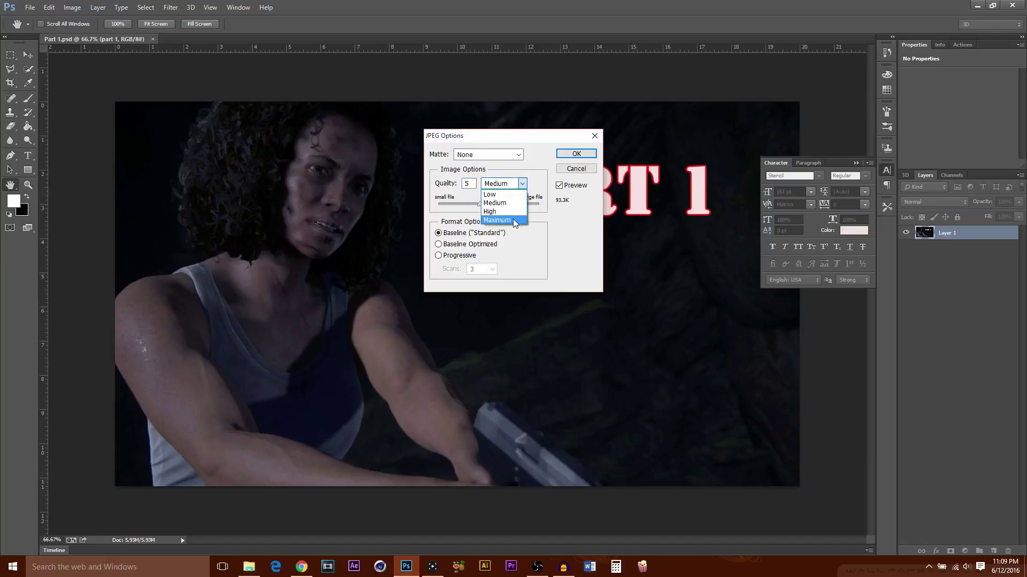
pyautogui.click(513, 219)
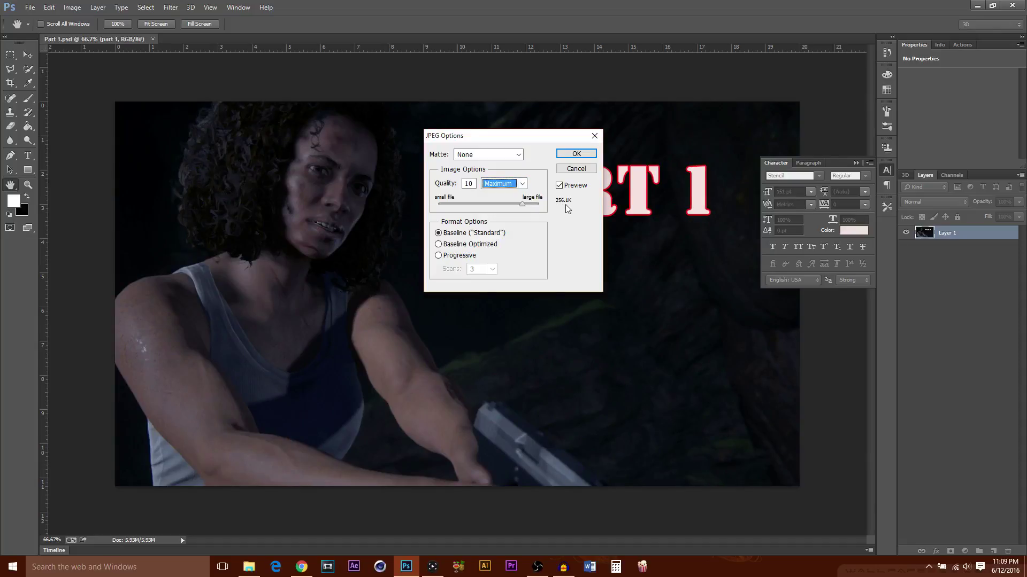
pyautogui.click(522, 184)
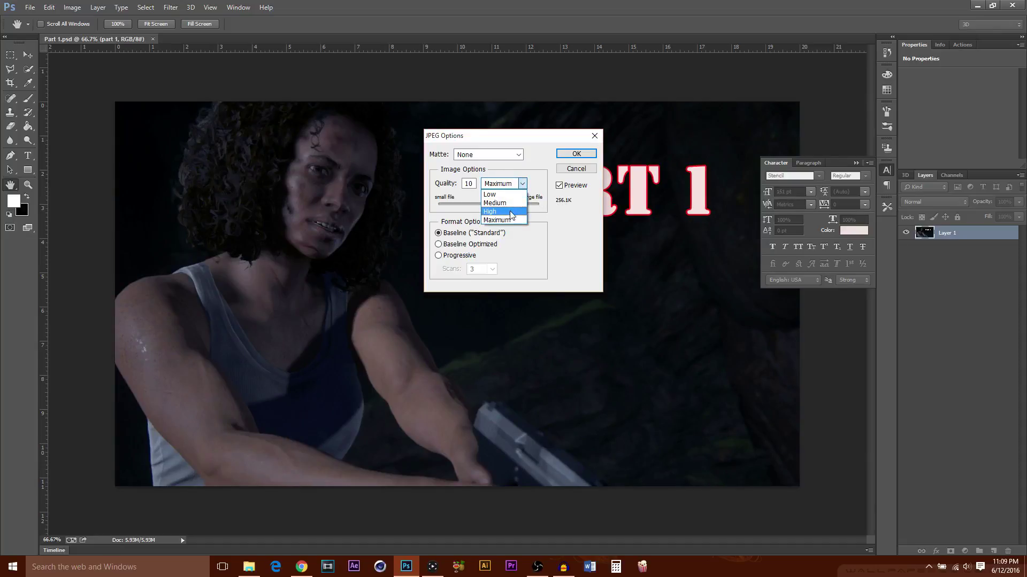
pyautogui.click(512, 211)
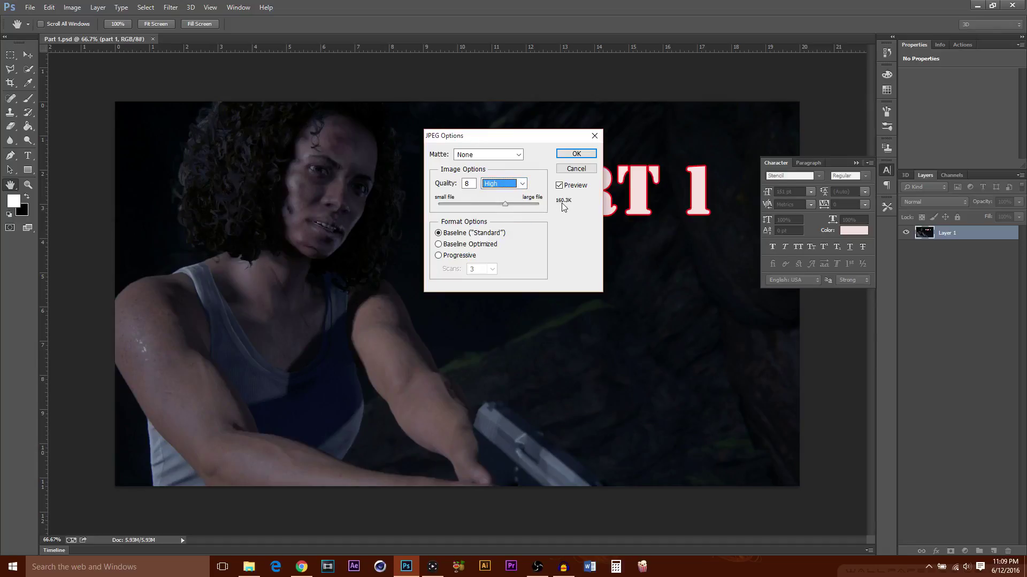
pyautogui.click(522, 184)
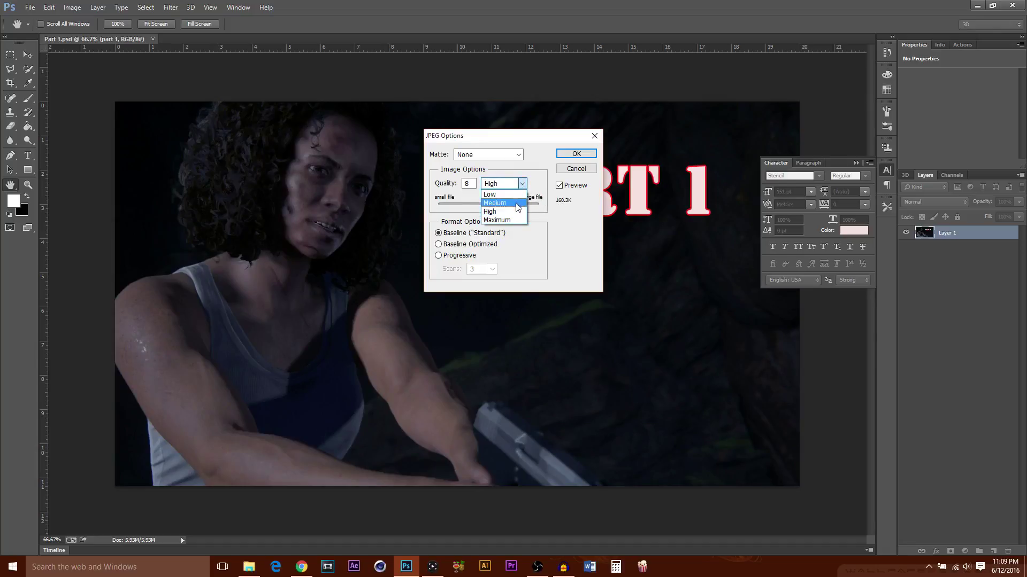
pyautogui.click(517, 204)
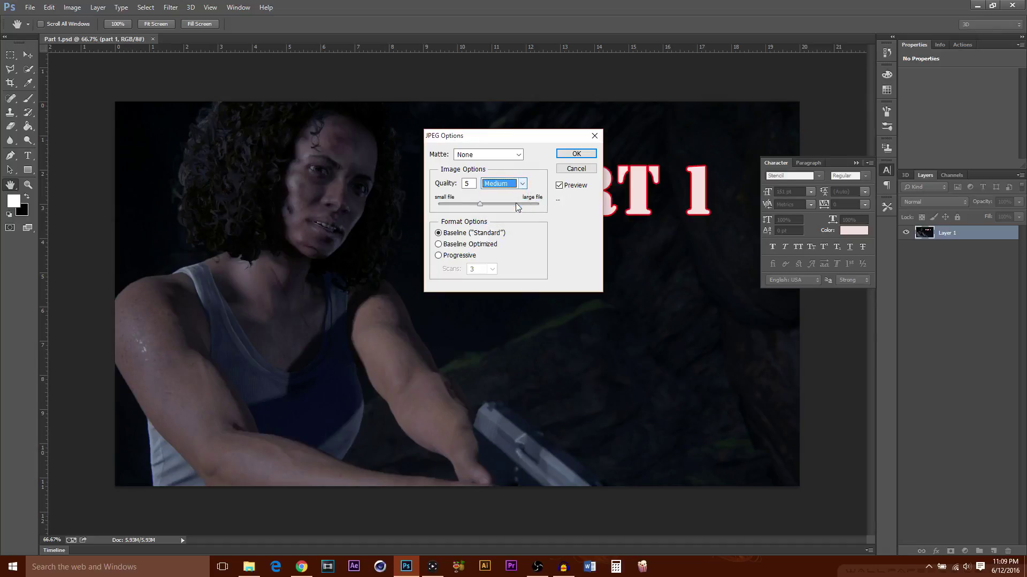
pyautogui.click(572, 155)
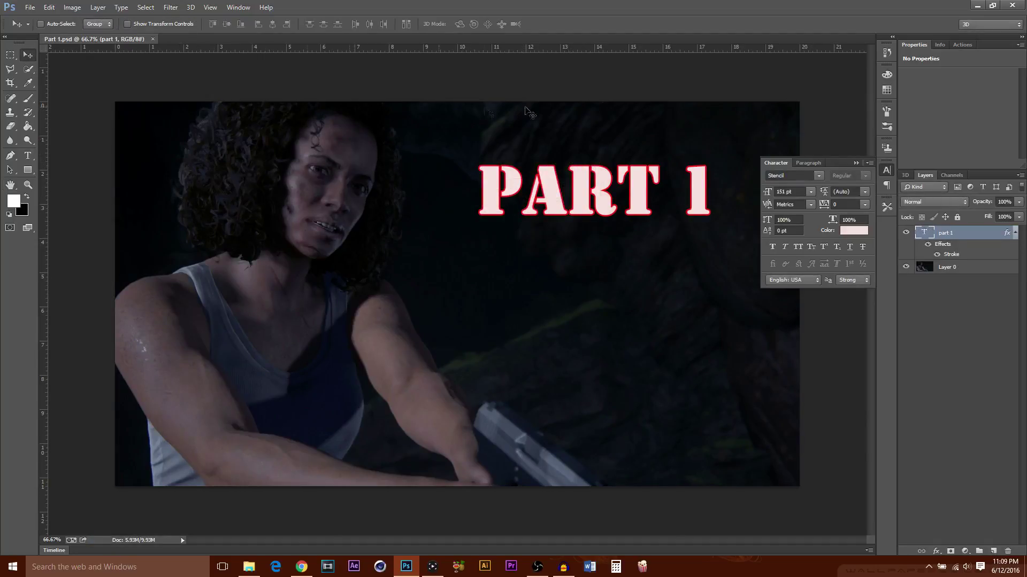
pyautogui.click(977, 6)
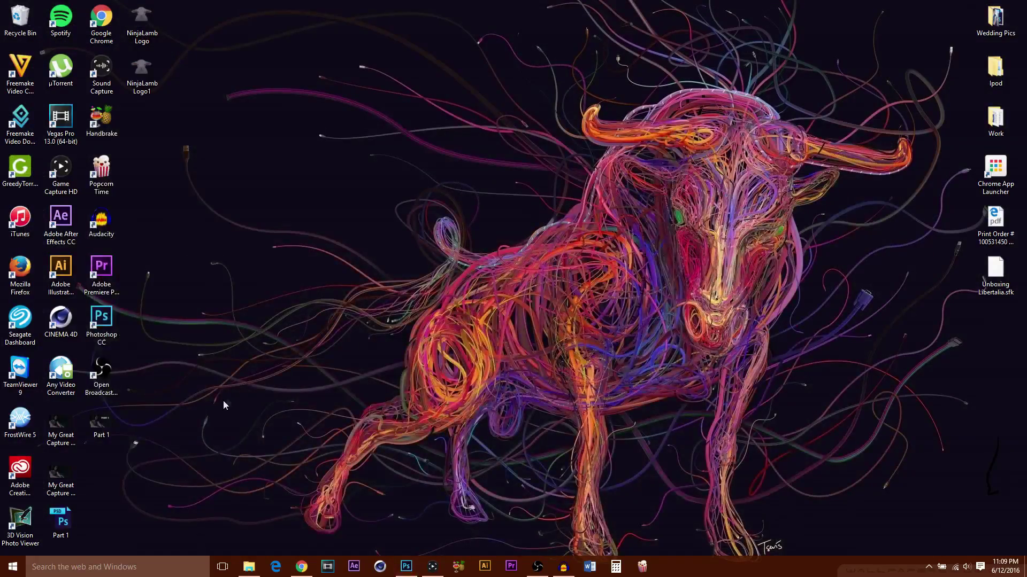
pyautogui.doubleClick(102, 423)
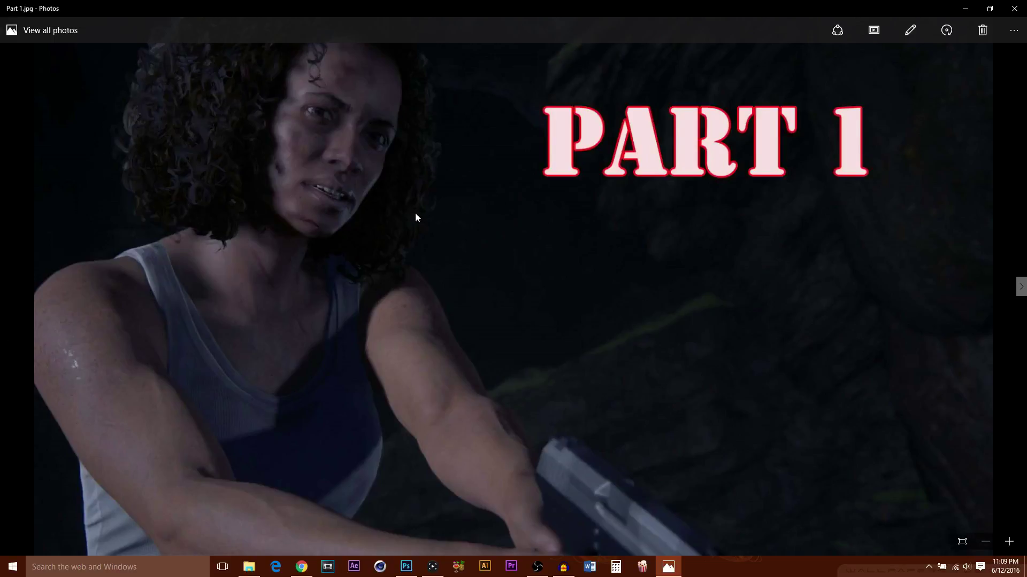
pyautogui.click(965, 10)
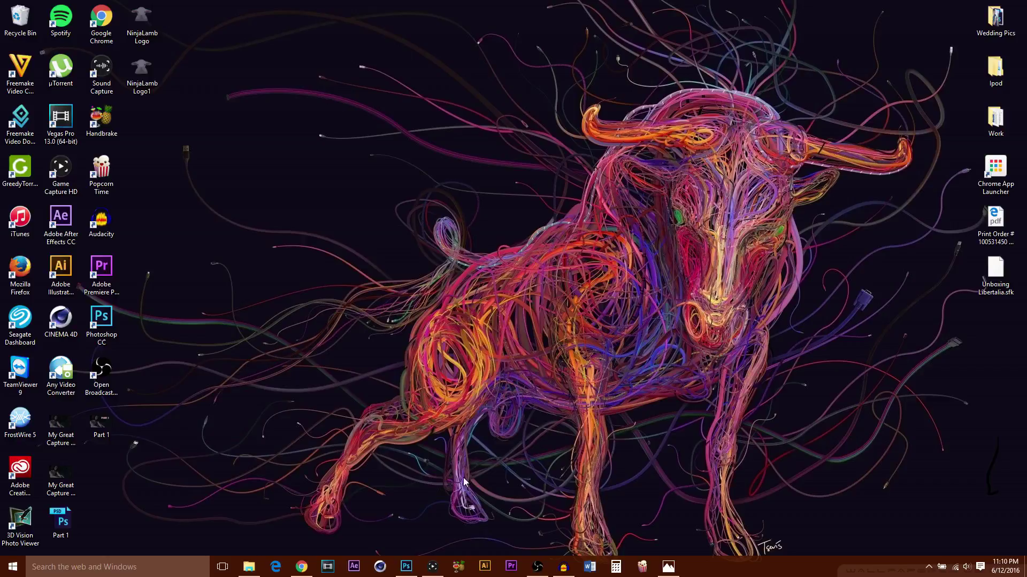
# Restore the Game Capture HD window from the taskbar, showing the 21:25 Uncharted 4 Part 1 clip.
pyautogui.moveTo(432, 571)
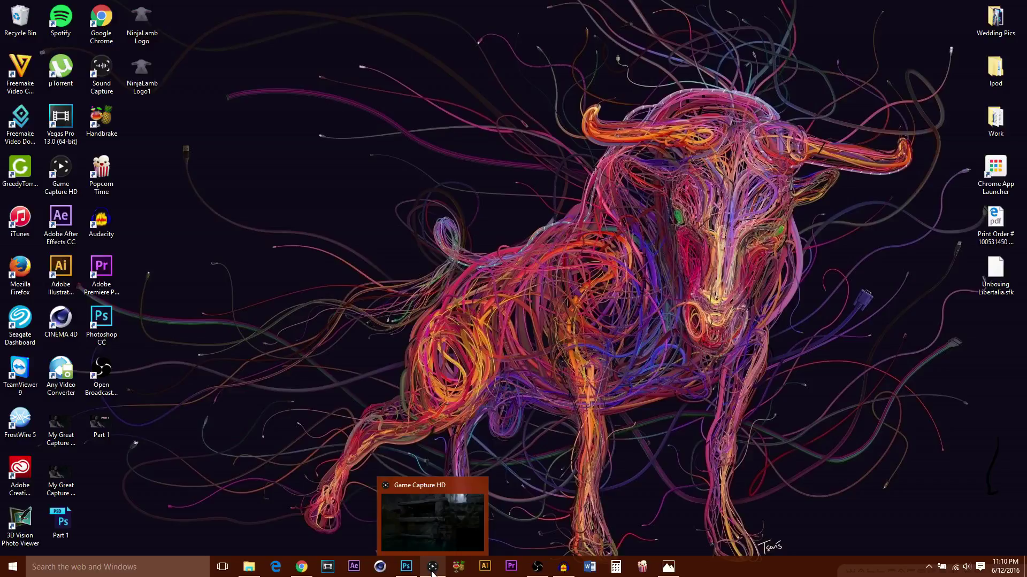
pyautogui.moveTo(437, 532)
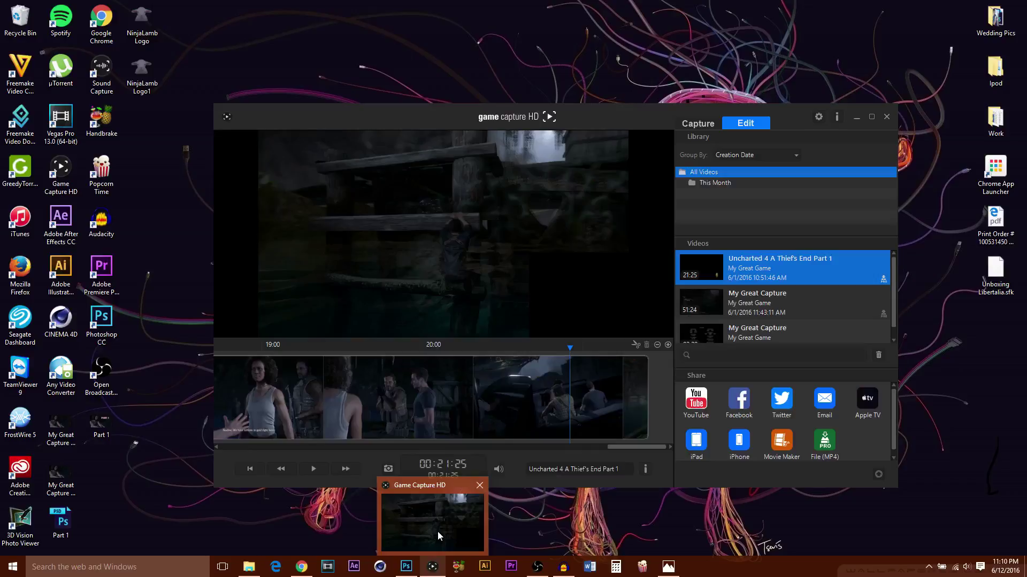
pyautogui.click(437, 531)
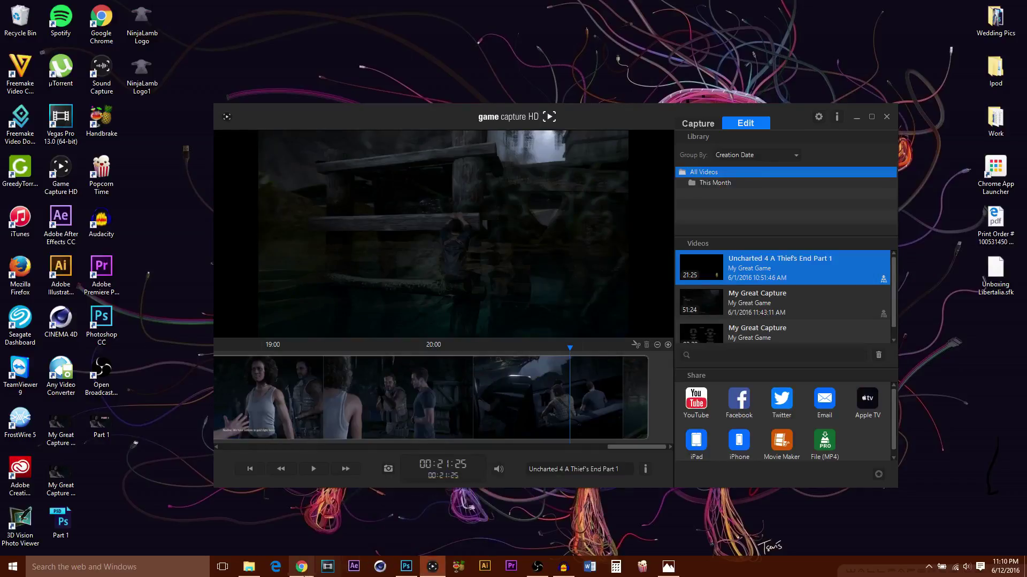
pyautogui.moveTo(301, 574)
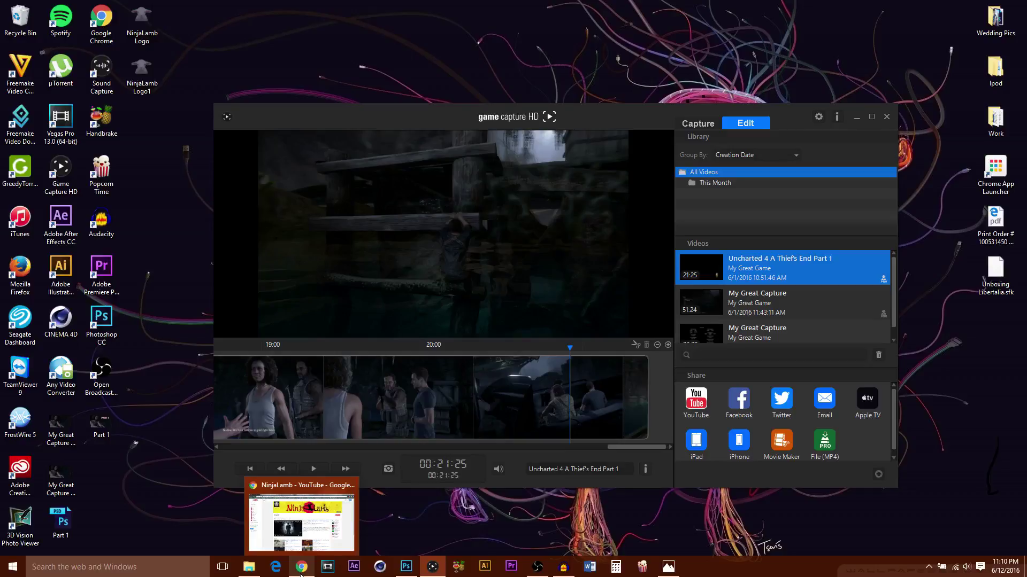
# Switch to Chrome to show the YouTube channel page with the Uncharted 4 Part 1 video.
pyautogui.click(301, 575)
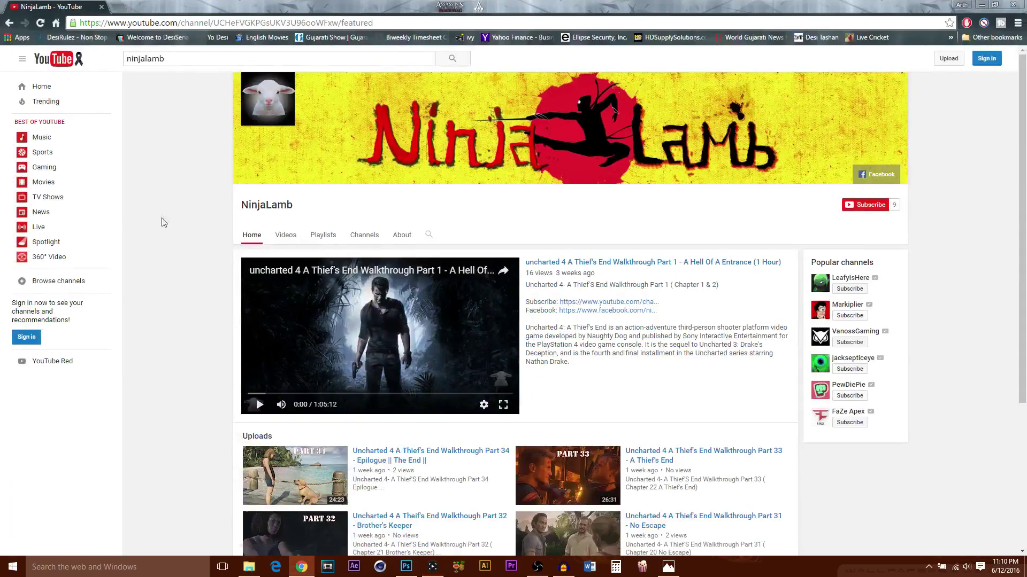